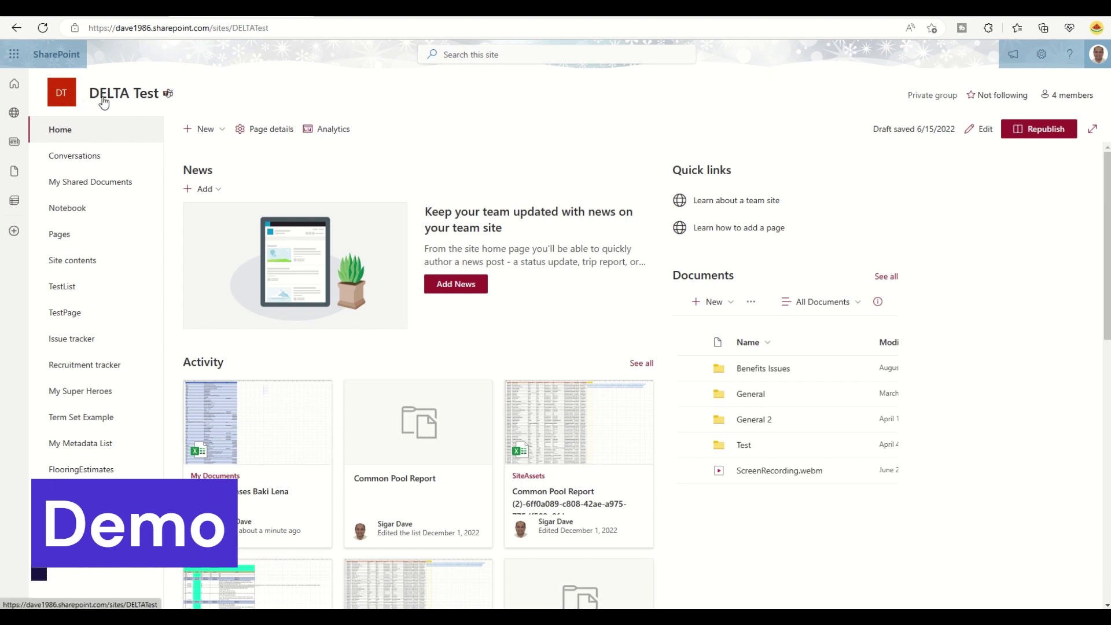
- Create a new document library named 'My Documents' from the DELTA Test site's Site contents
left_click(1044, 57)
left_click(946, 166)
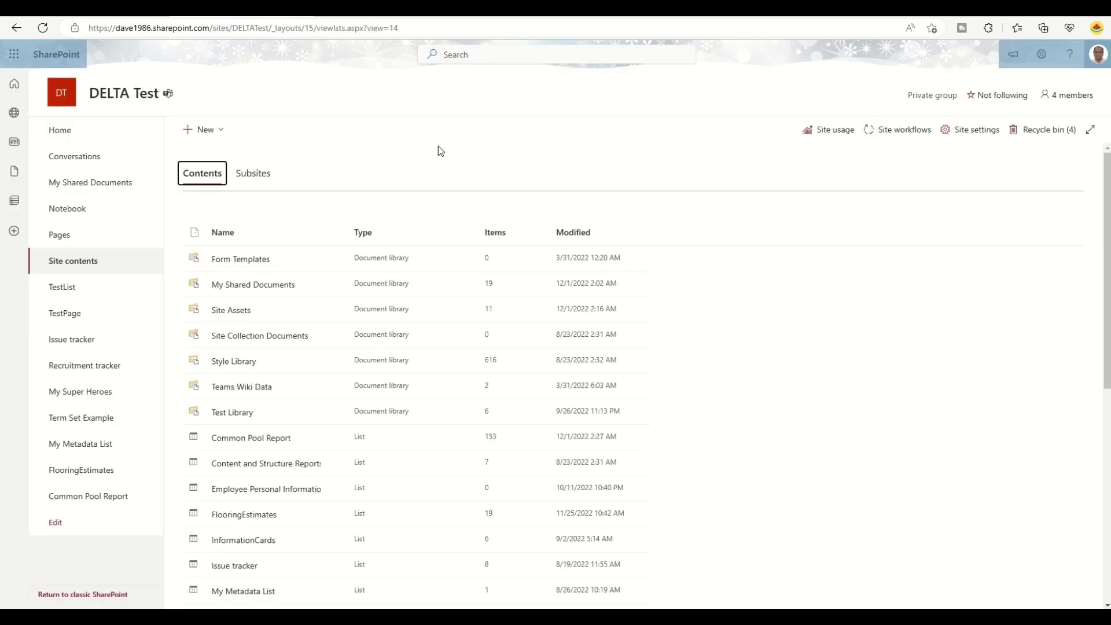
left_click(207, 131)
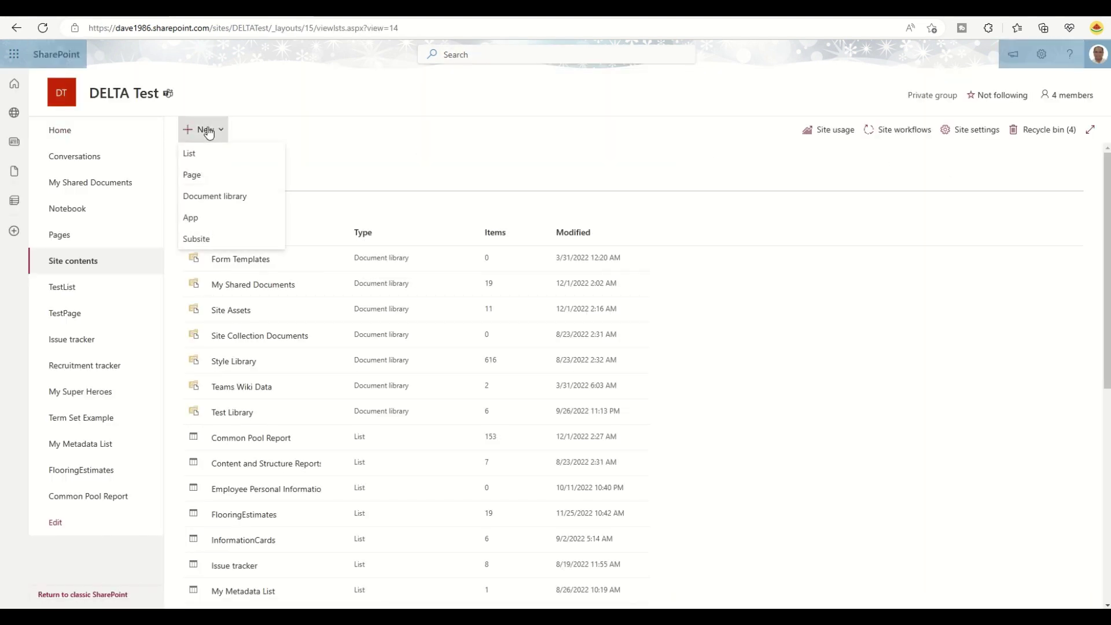
left_click(202, 196)
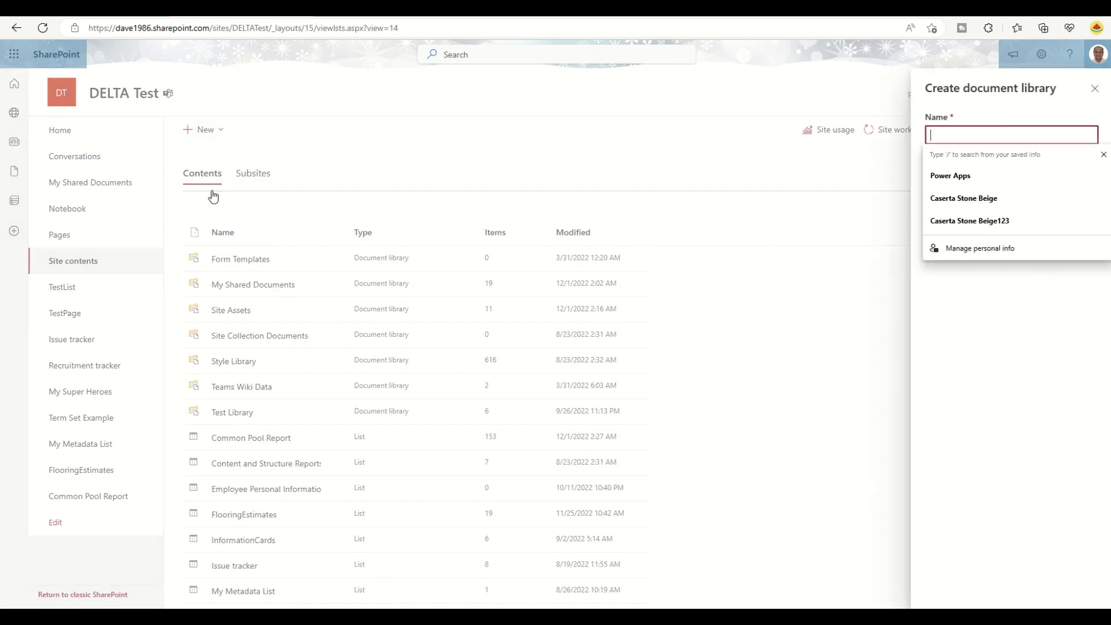
type("My ")
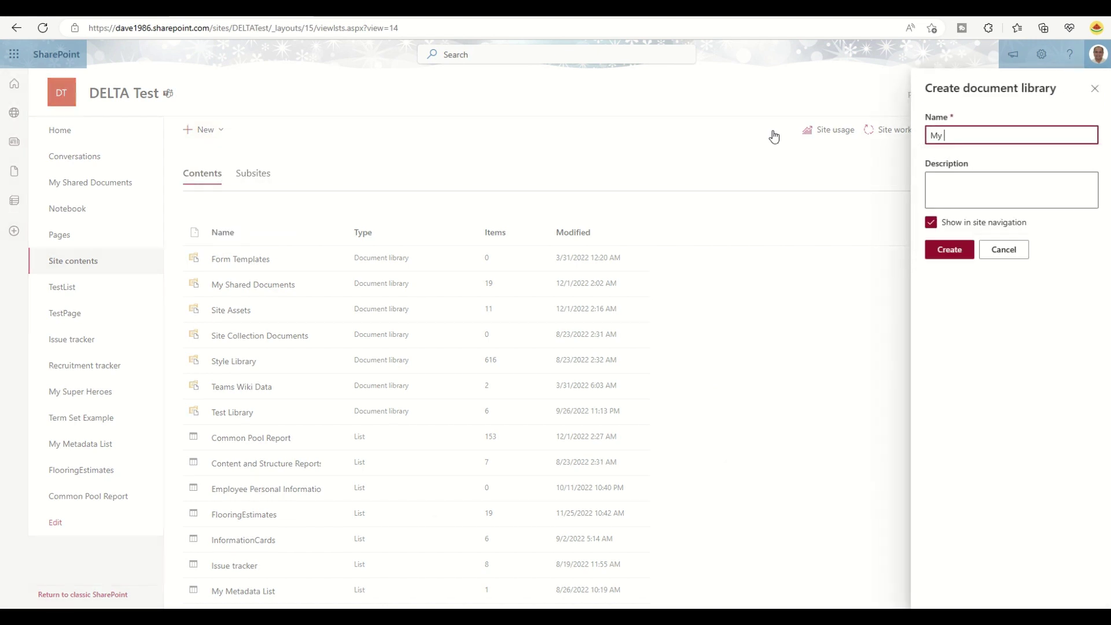
type("Documents")
left_click(950, 249)
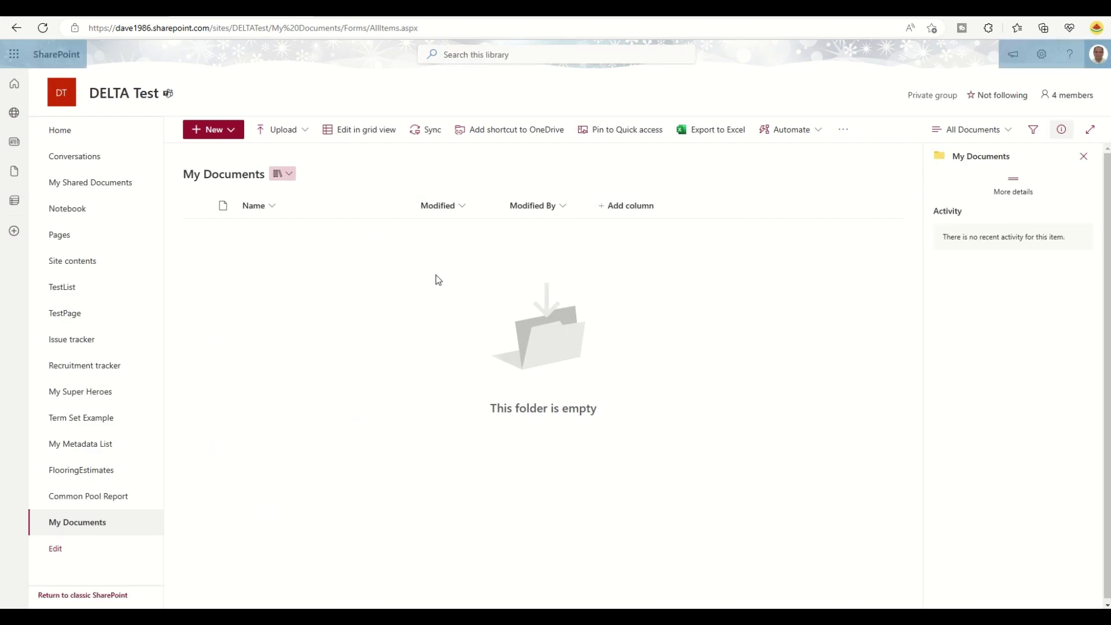
- Upload Test Video.mp4 from the Desktop into the My Documents library
mouse_move(548, 29)
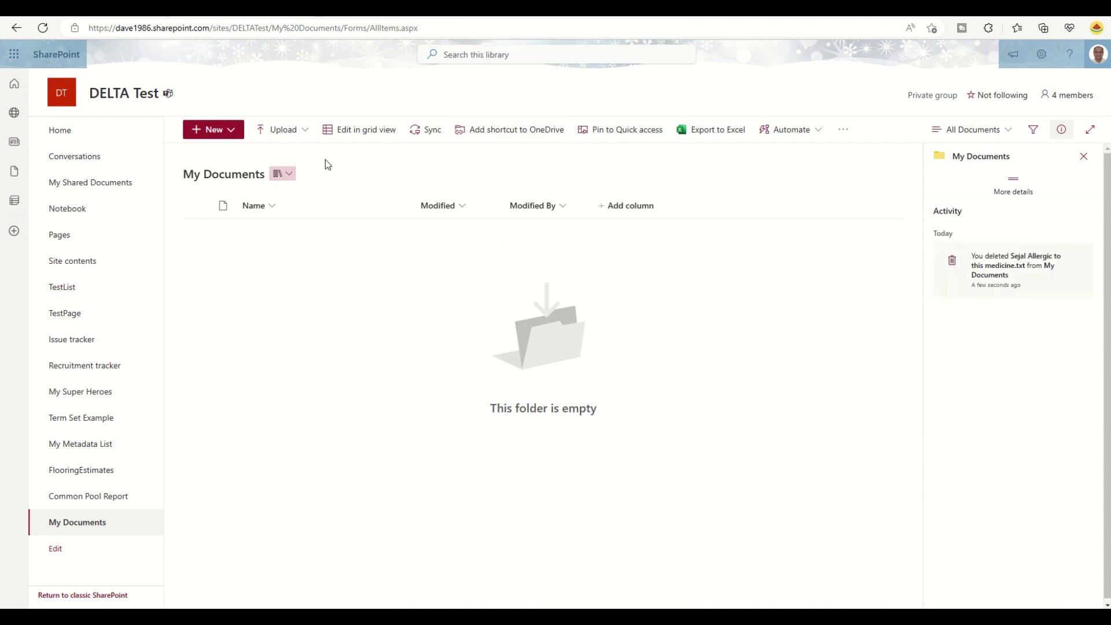
left_click(300, 129)
left_click(274, 158)
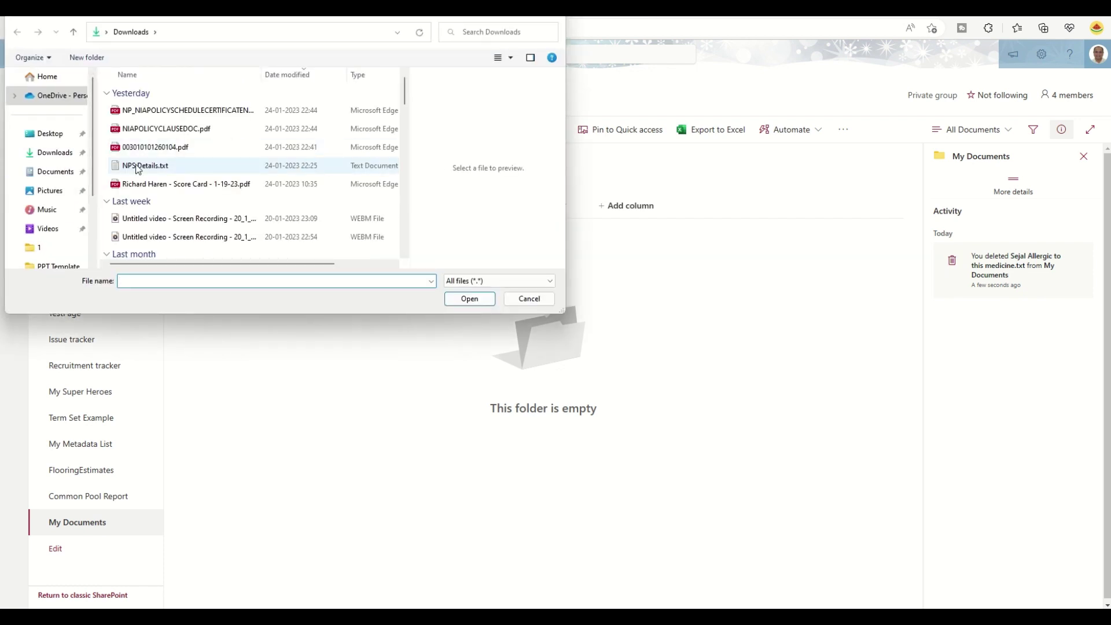
left_click(47, 133)
scroll(221, 115, "down", 5)
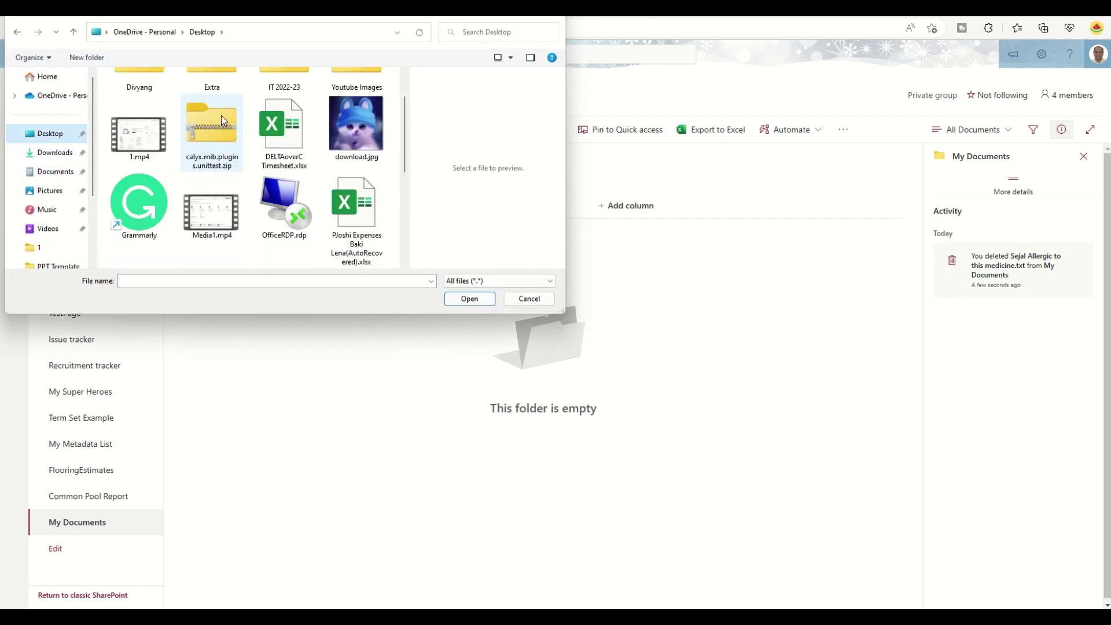
scroll(301, 168, "down", 1)
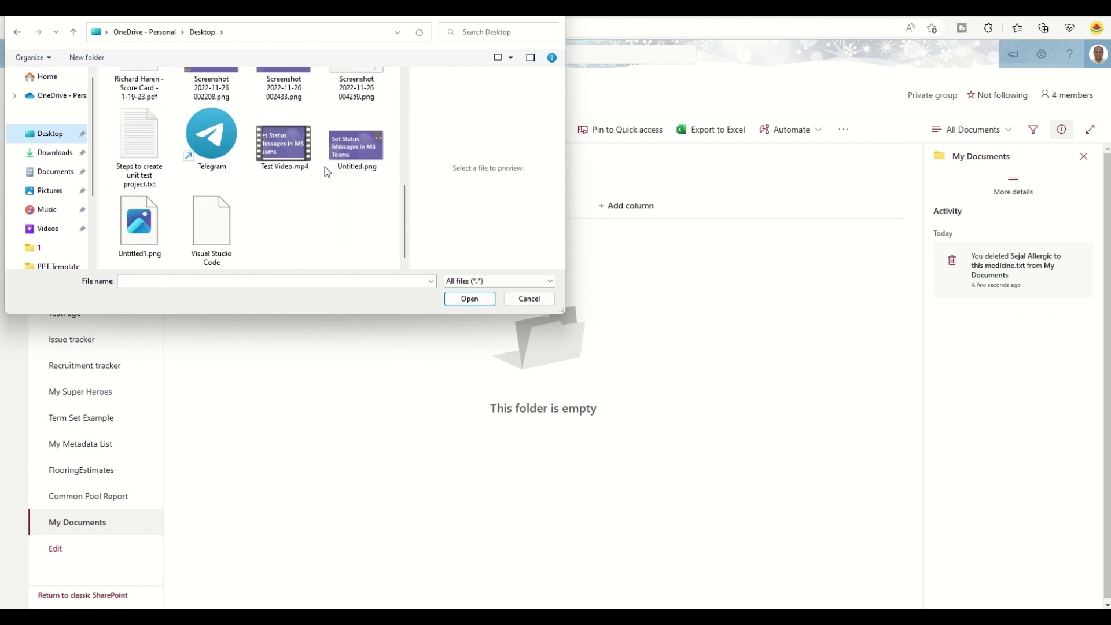
left_click(294, 164)
left_click(453, 300)
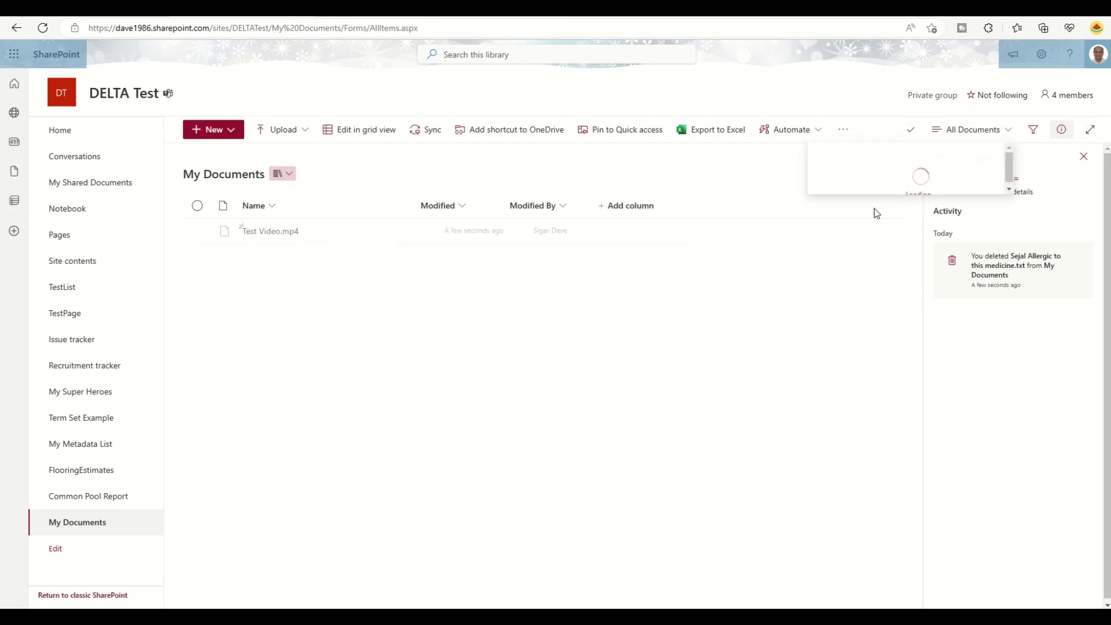
- Dismiss the upload notification and clear the file selection
left_click(198, 232)
left_click(996, 156)
left_click(561, 325)
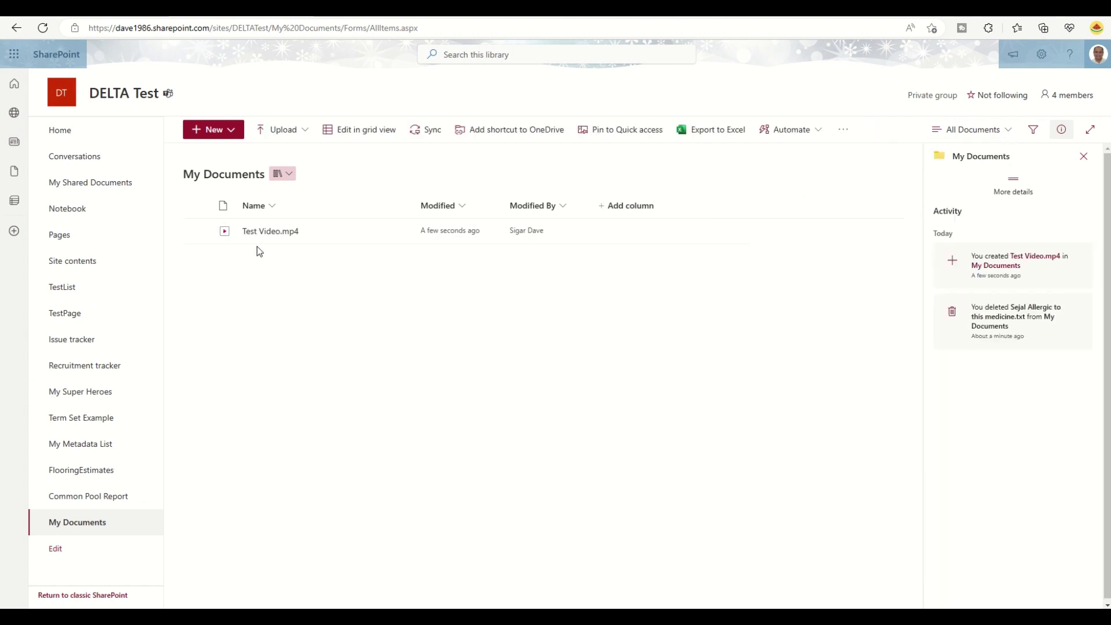
- Rename the video to 'Test Video 1' in the details pane, fill its Title, and deselect it
left_click(197, 231)
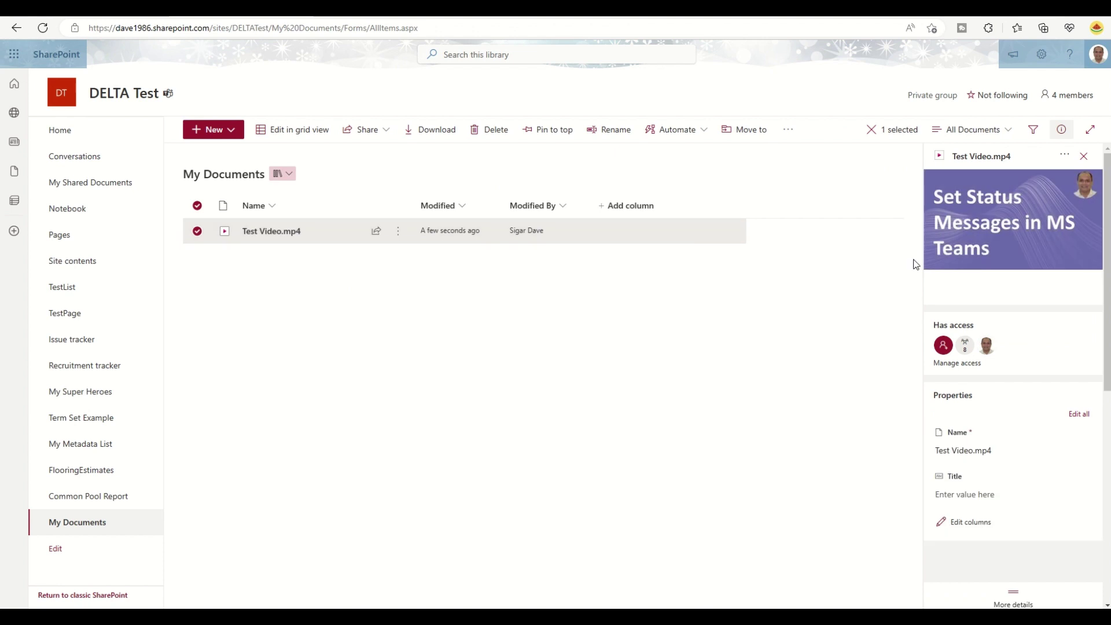
left_click(977, 450)
left_click(997, 451)
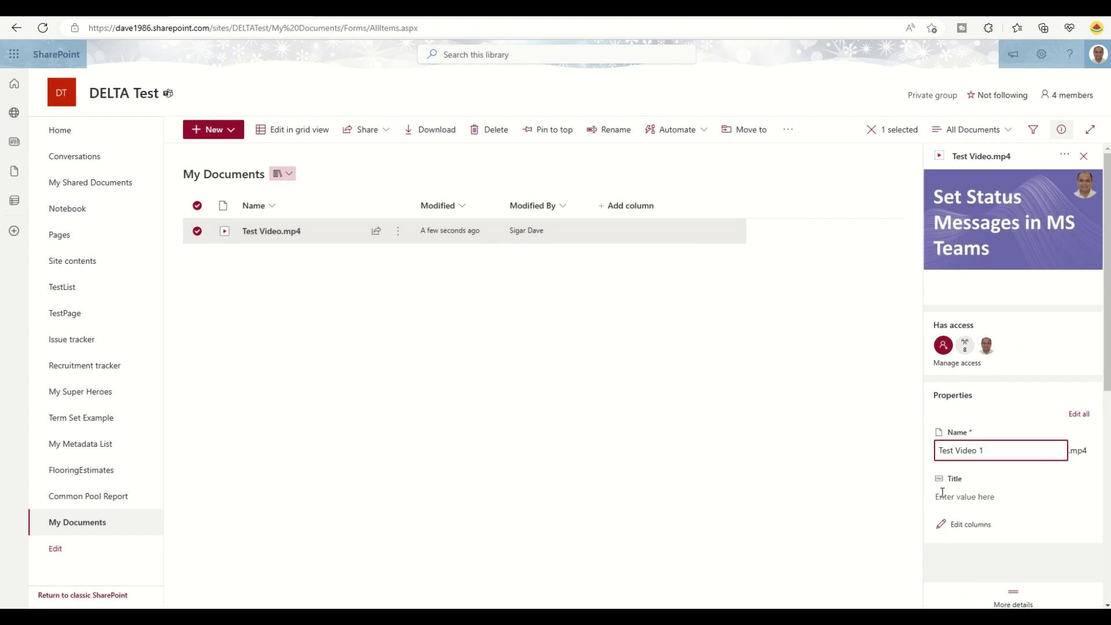
type("1")
triple_click(994, 452)
key("ctrl+c")
left_click(965, 501)
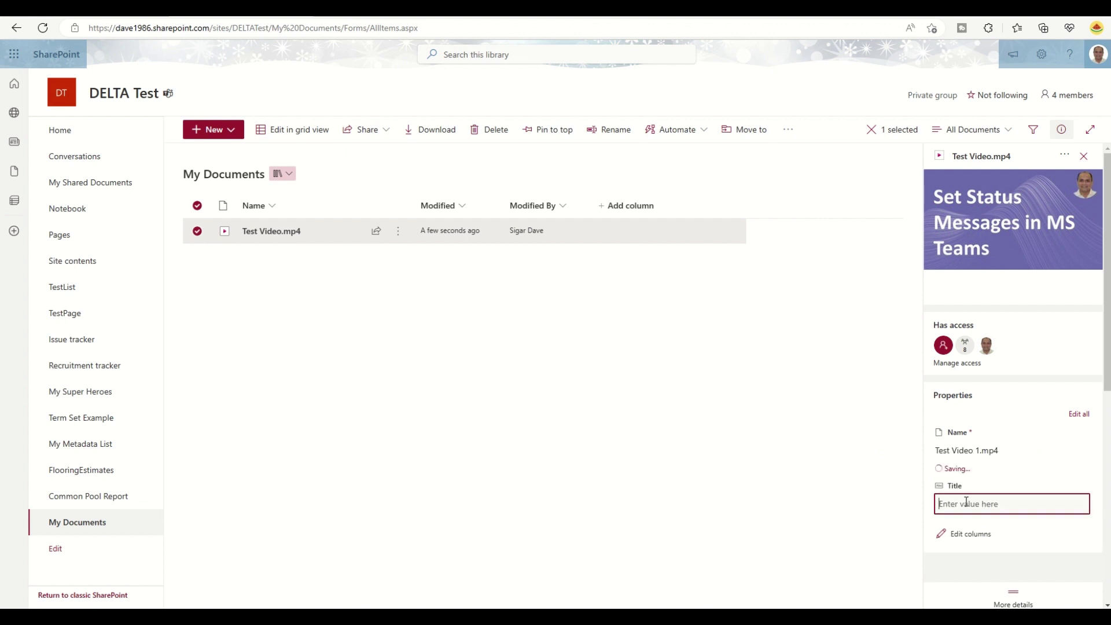
left_click(960, 496)
key("ctrl+v")
left_click(781, 456)
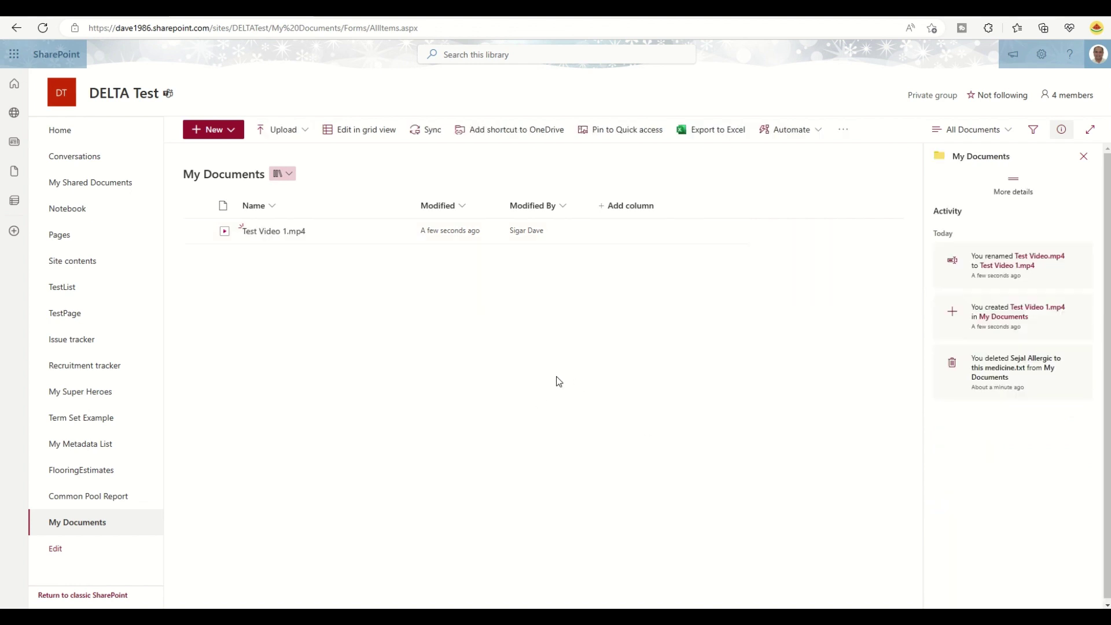
mouse_move(535, 34)
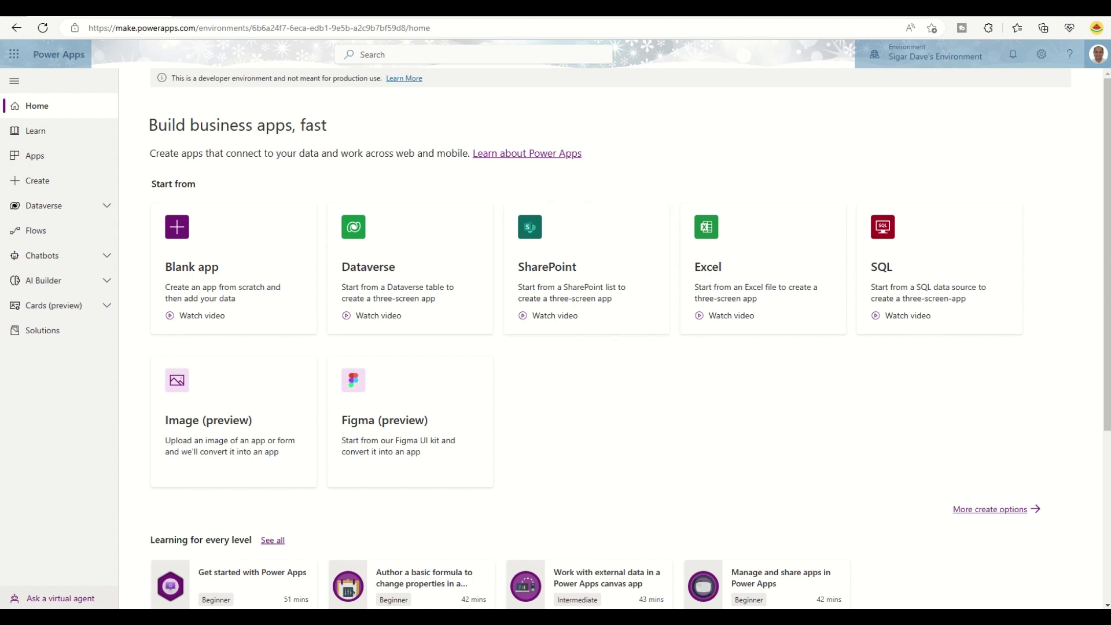
- Dismiss the browser restore prompt and start an app from SharePoint with the existing connection
left_click(1100, 48)
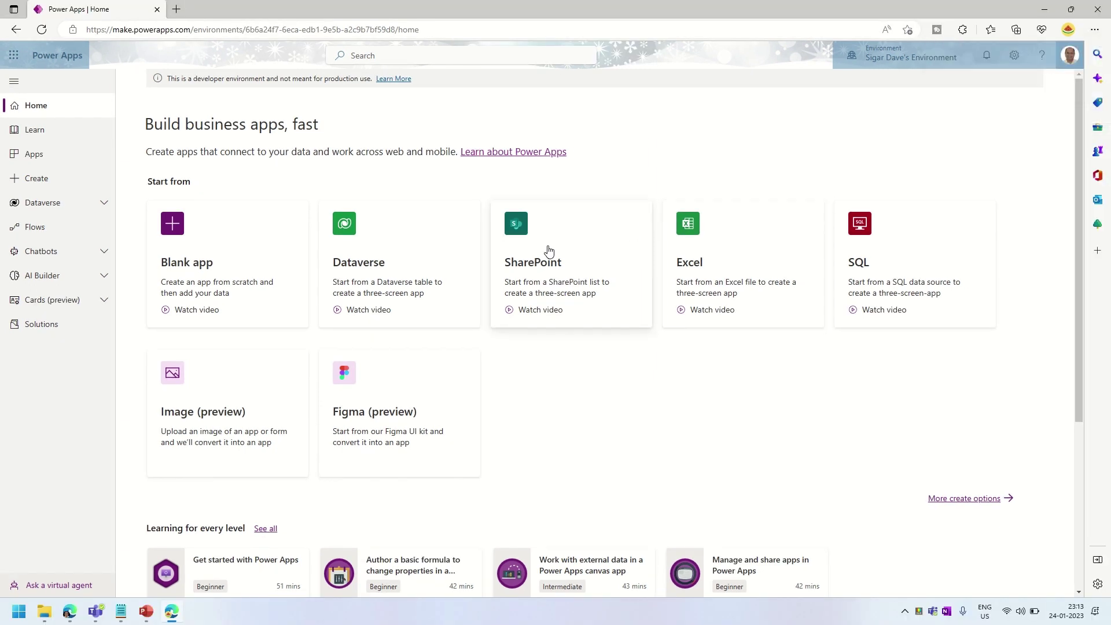
left_click(548, 250)
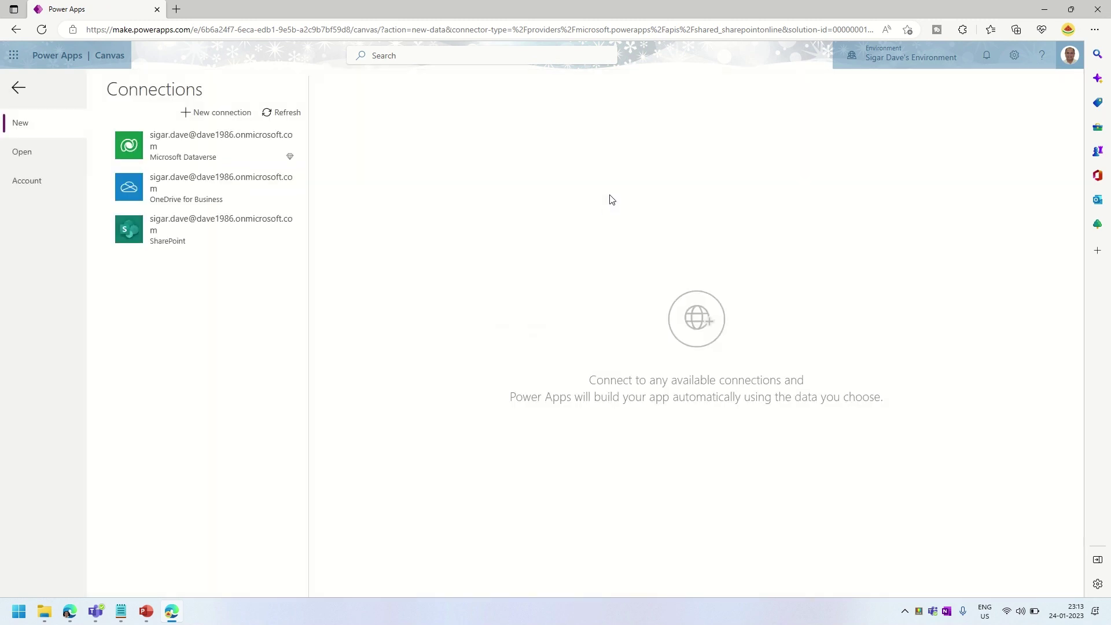
left_click(248, 243)
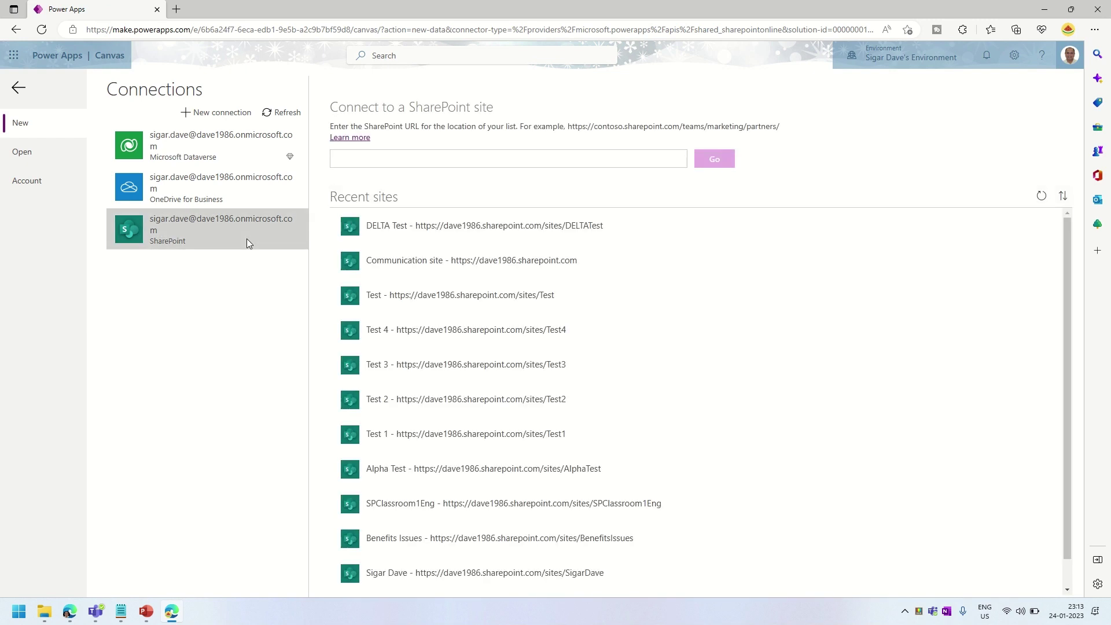
- Connect the app to the DELTA Test site using 'My Documents' as the custom list name
left_click(386, 228)
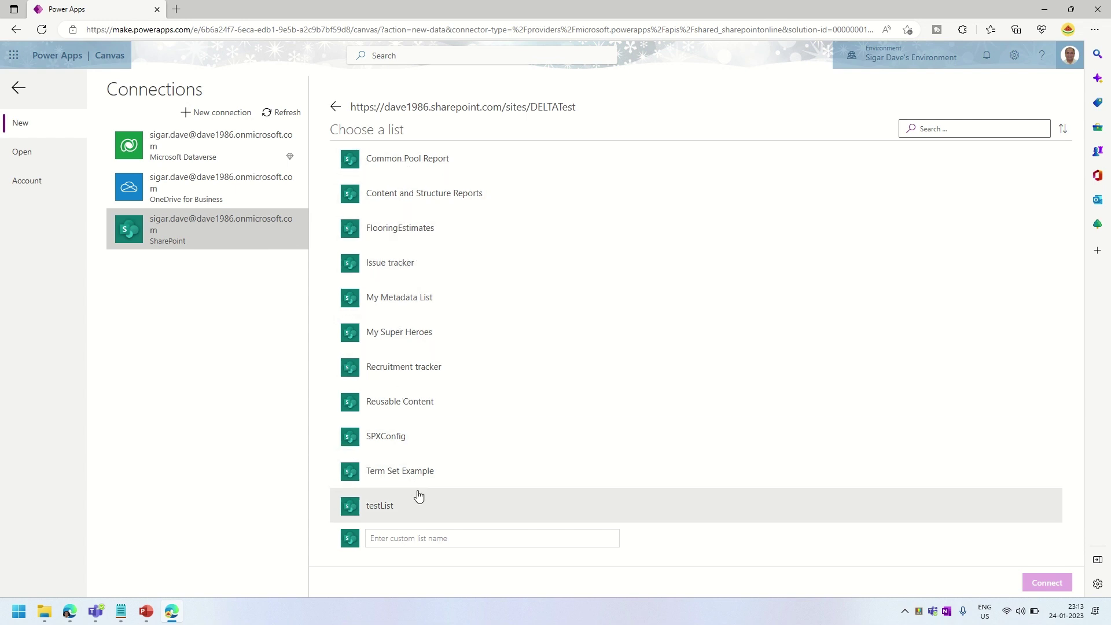
left_click(429, 538)
type("My Documents")
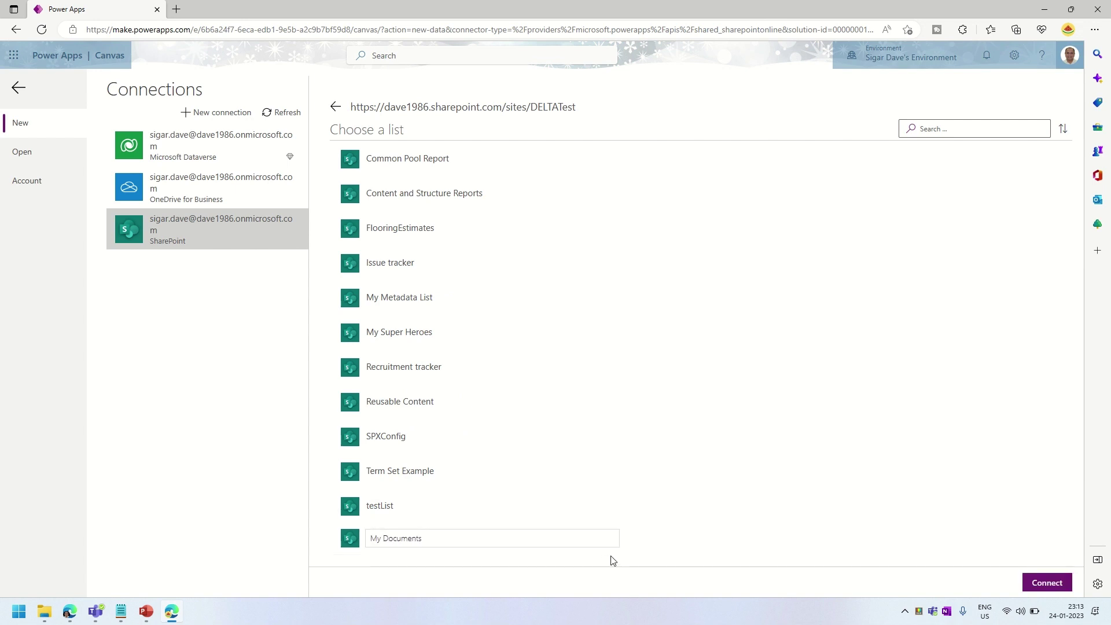
left_click(1045, 580)
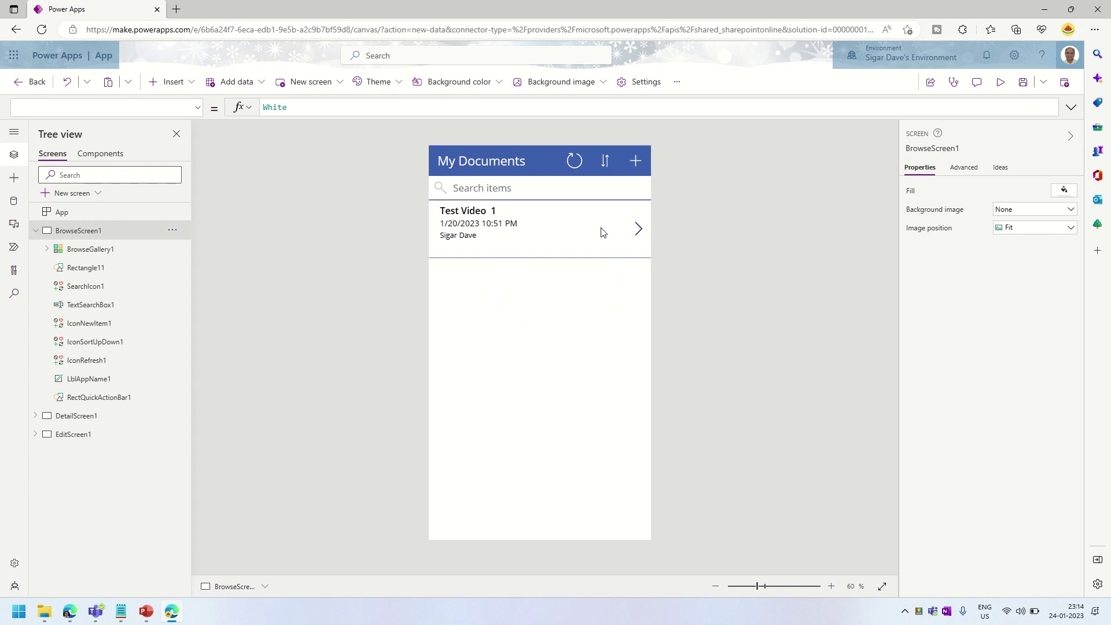
- In preview, change the Test Video 1 item's Title to 'Test Video', save, and close preview
left_click(1001, 86)
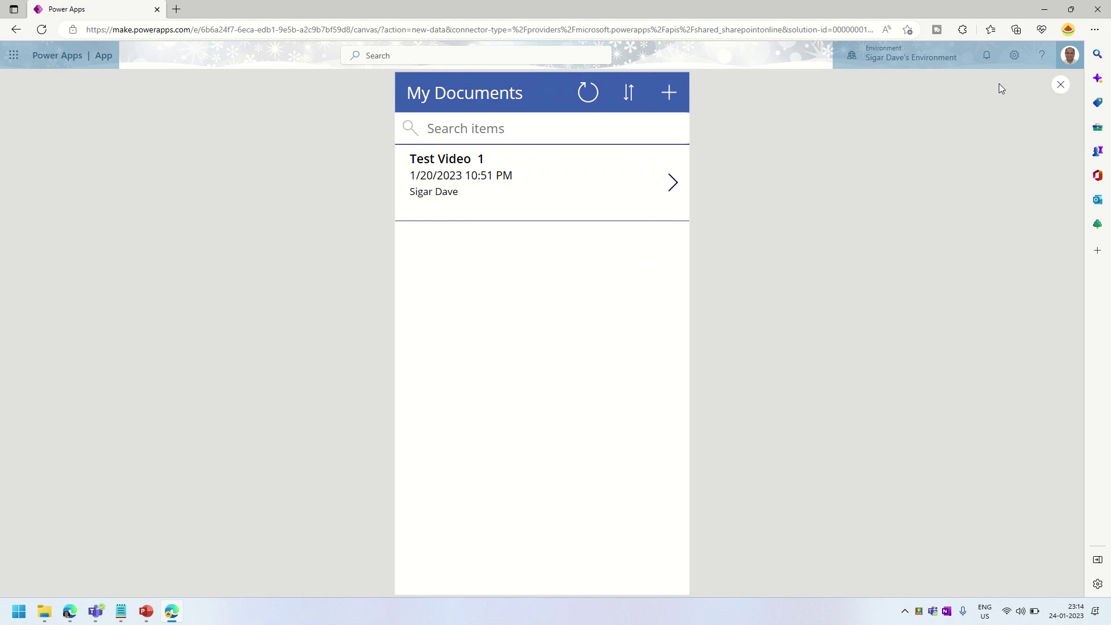
left_click(673, 183)
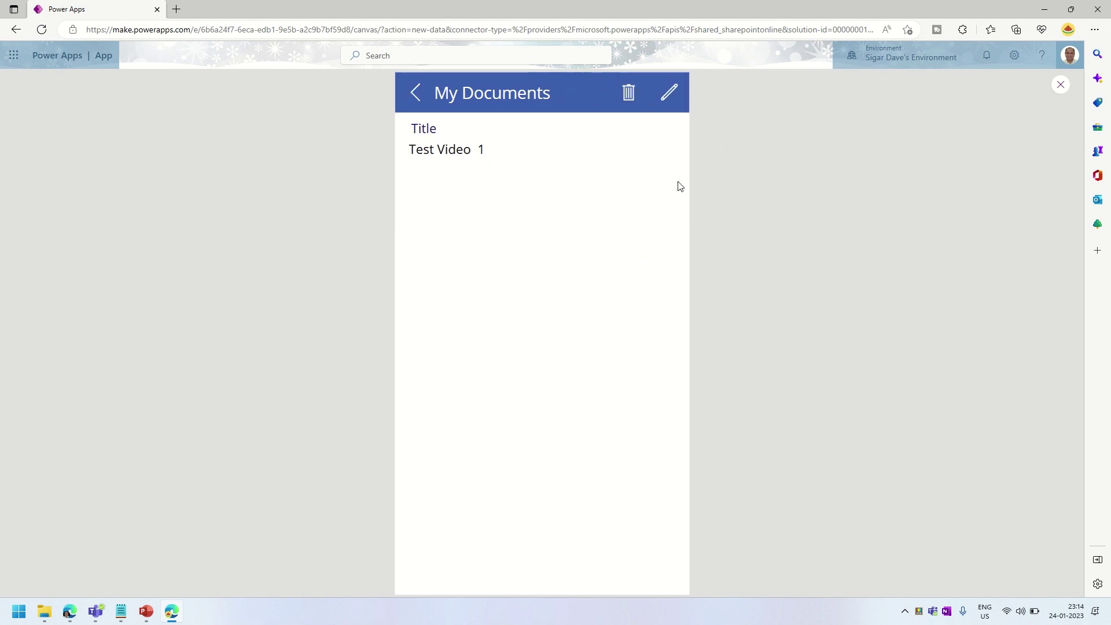
left_click(668, 94)
left_click(566, 149)
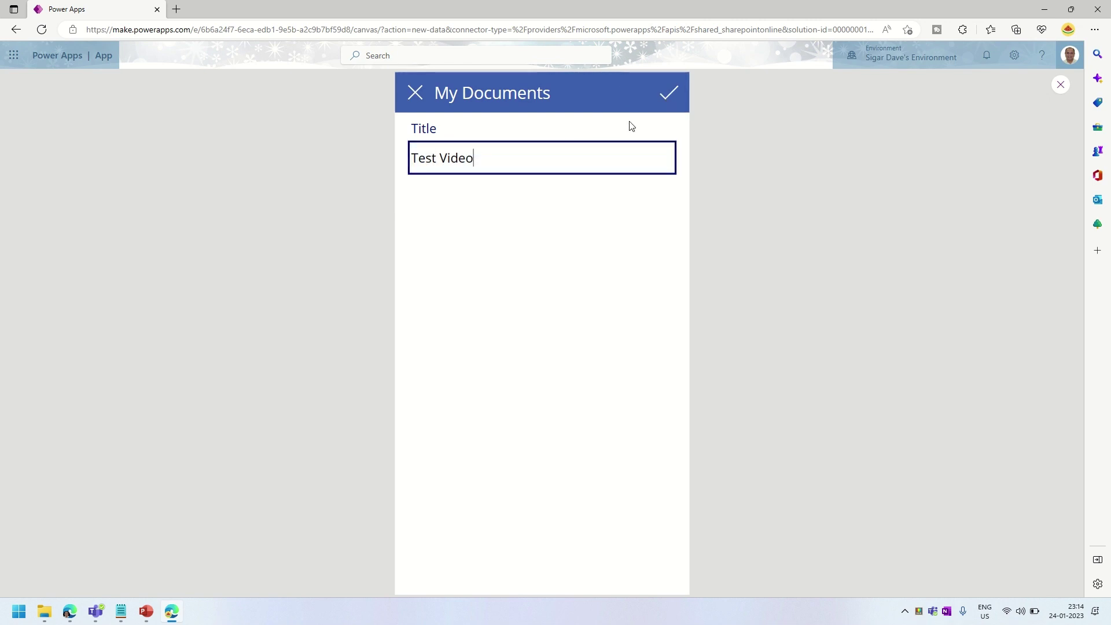
left_click(669, 93)
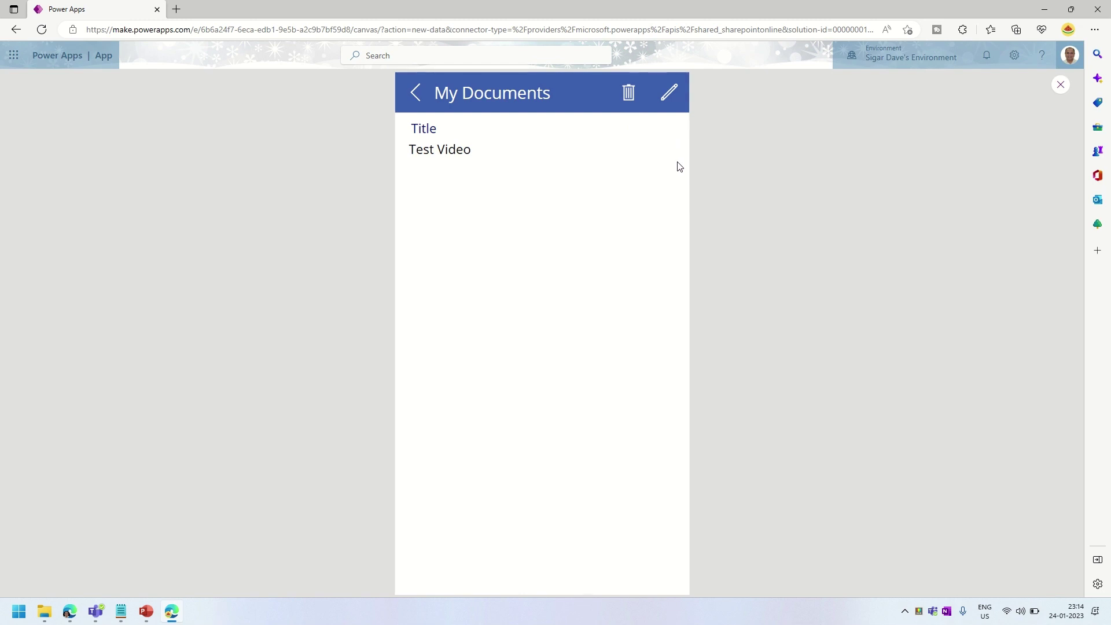
left_click(1063, 88)
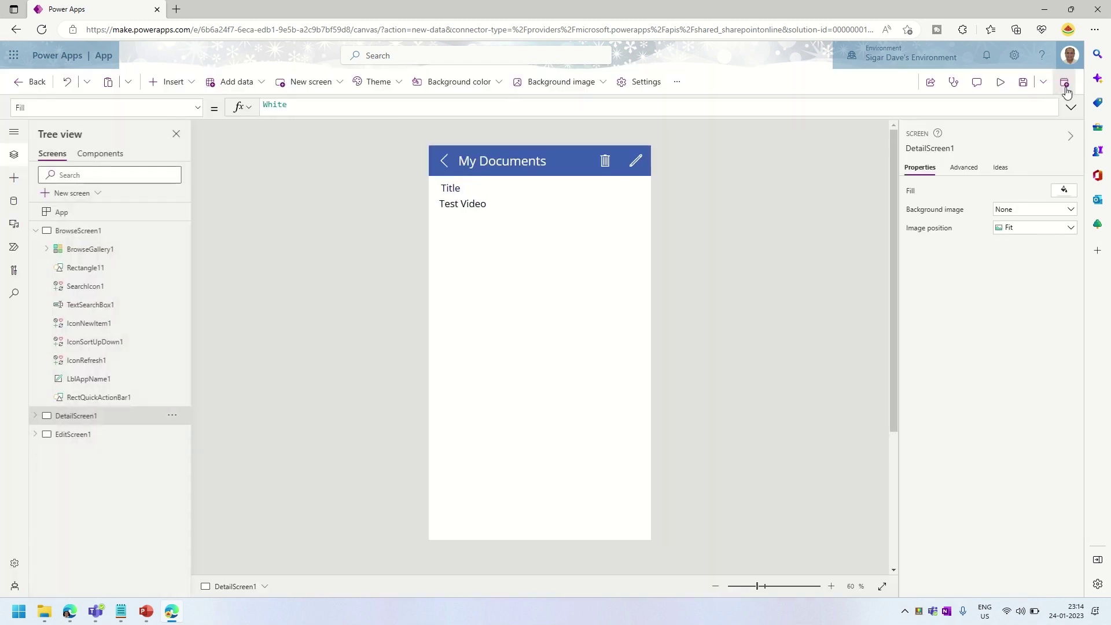
- Add the Name and Version number fields to DetailForm1 beneath Title
left_click(602, 221)
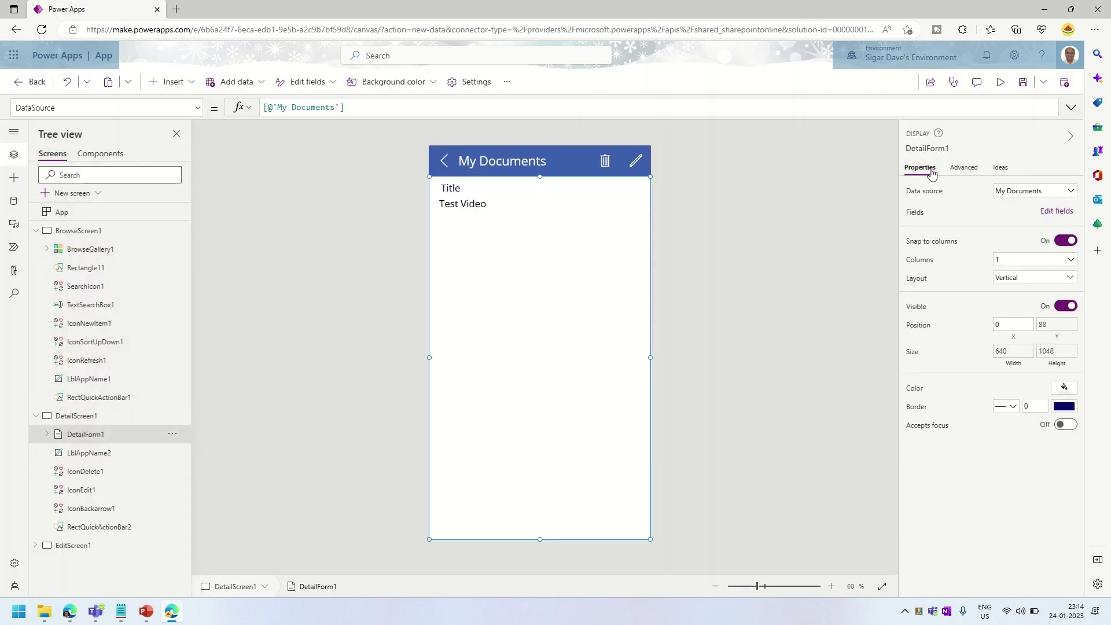
left_click(1057, 211)
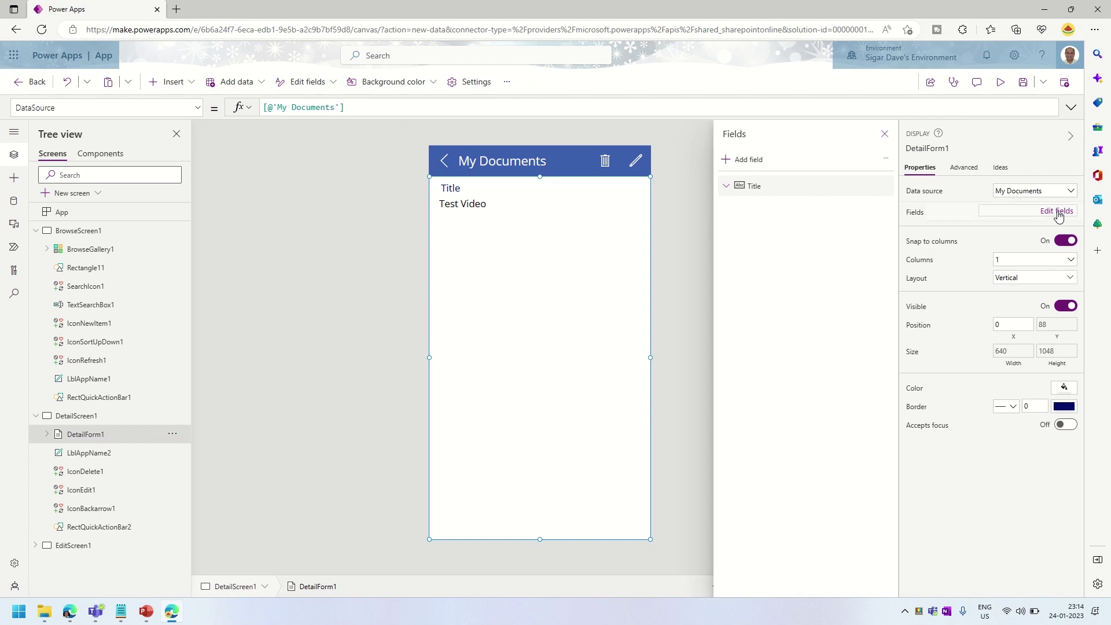
left_click(741, 159)
scroll(745, 296, "down", 3)
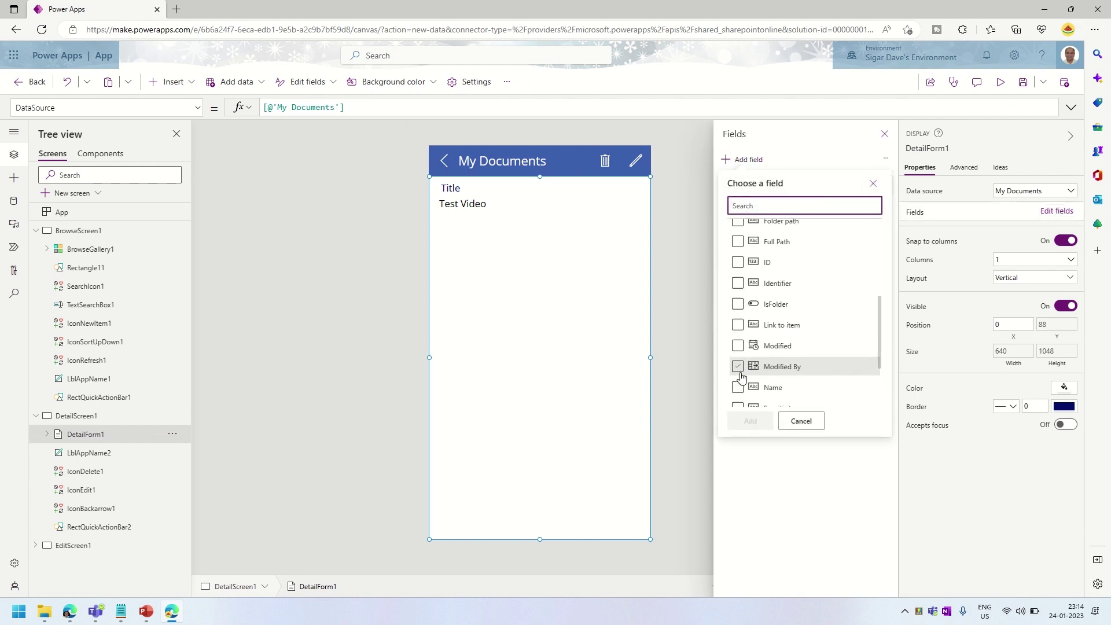
scroll(741, 373, "down", 1)
left_click(739, 365)
scroll(741, 368, "down", 3)
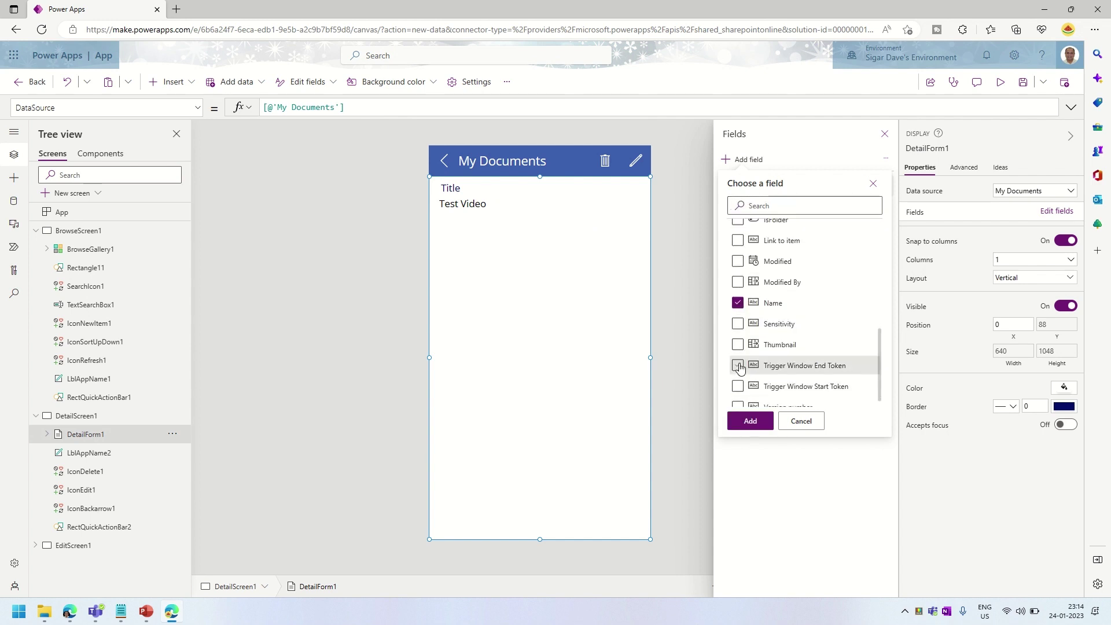
left_click(738, 395)
left_click(750, 417)
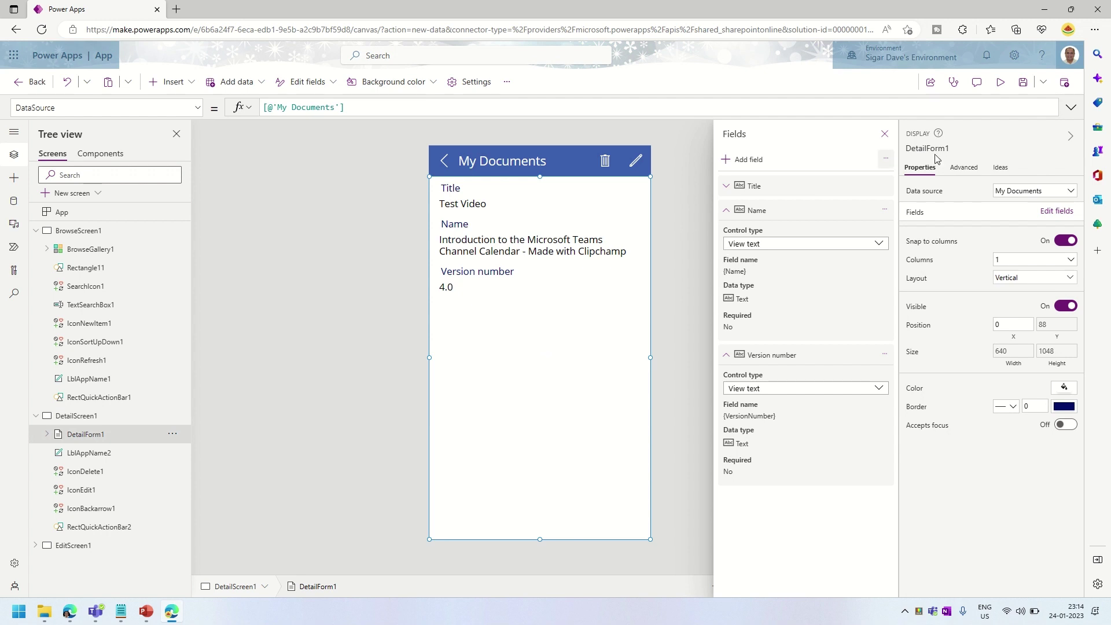
left_click(884, 135)
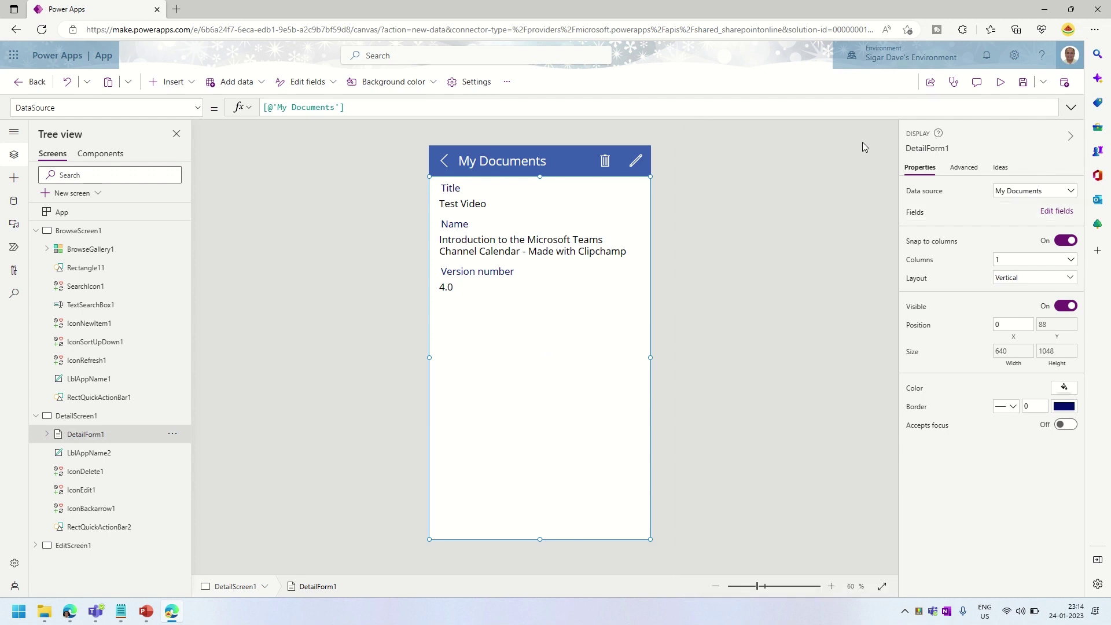
left_click(213, 300)
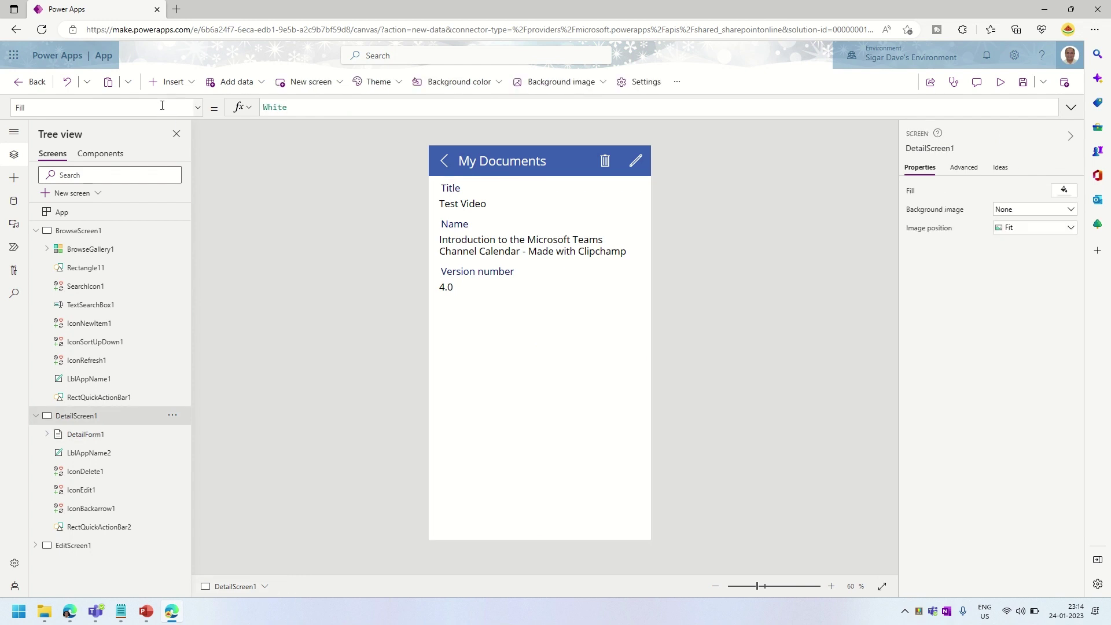
left_click(171, 83)
type("Uploa")
key("BackSpace")
key("BackSpace")
key("BackSpace")
key("BackSpace")
key("BackSpace")
type("Brows")
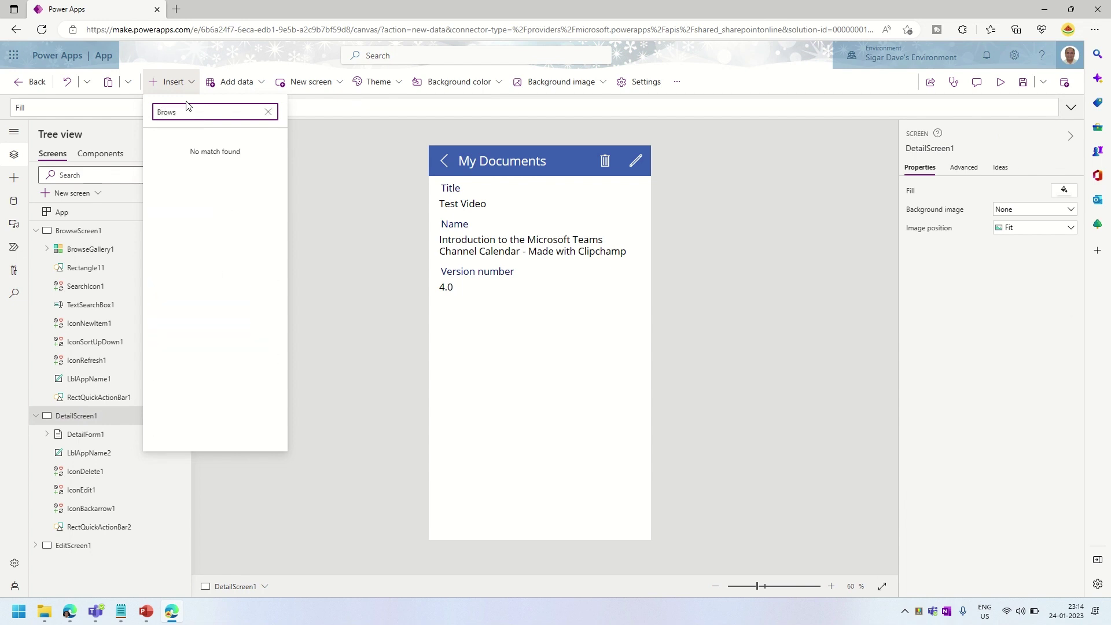
key("BackSpace")
key("BackSpace")
key("BackSpace")
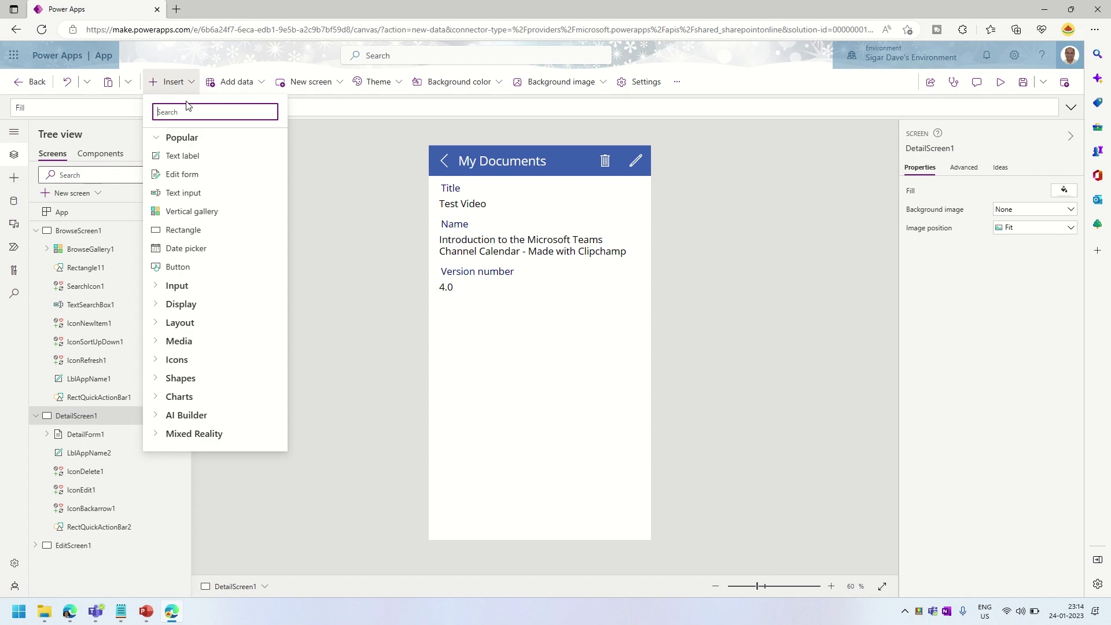
left_click(315, 184)
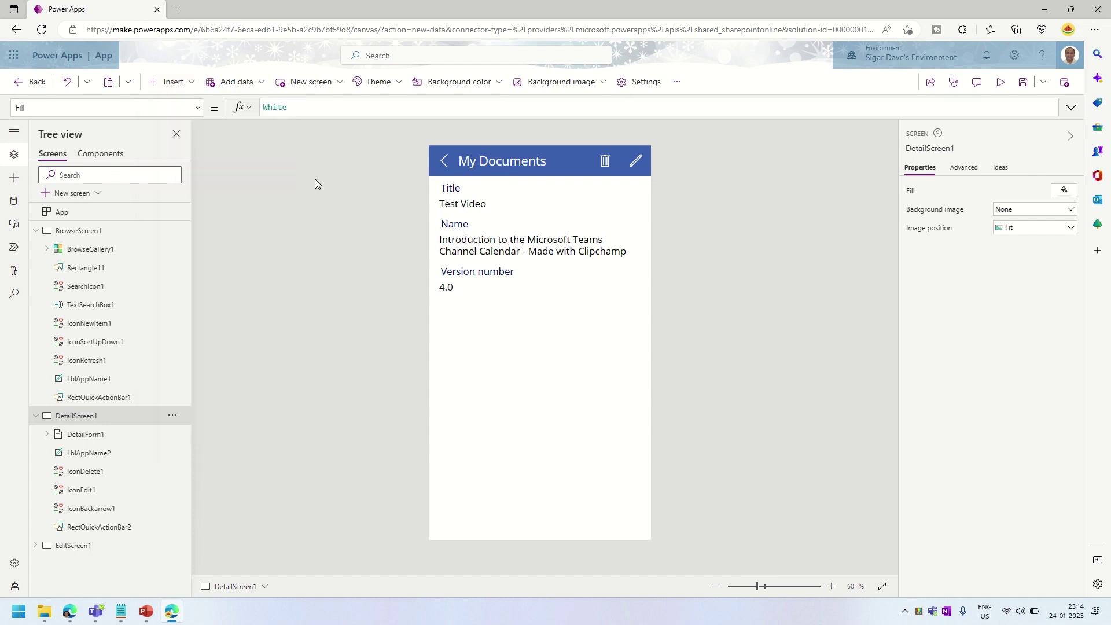
- Add the FlooringEstimates list from the DELTA Test SharePoint site as a data source
left_click(14, 204)
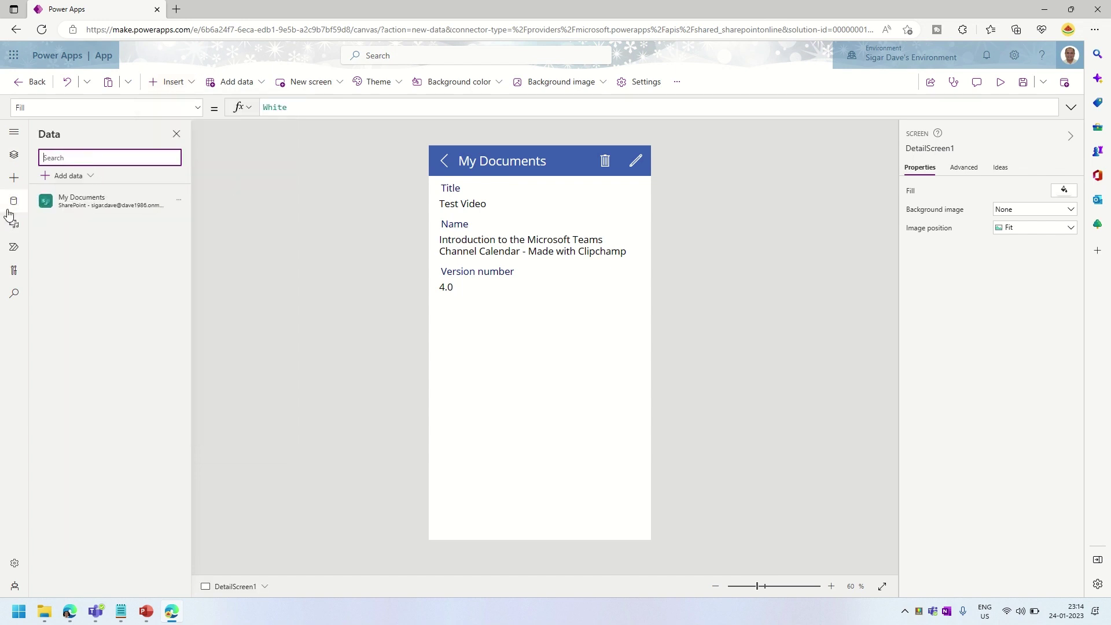
left_click(75, 179)
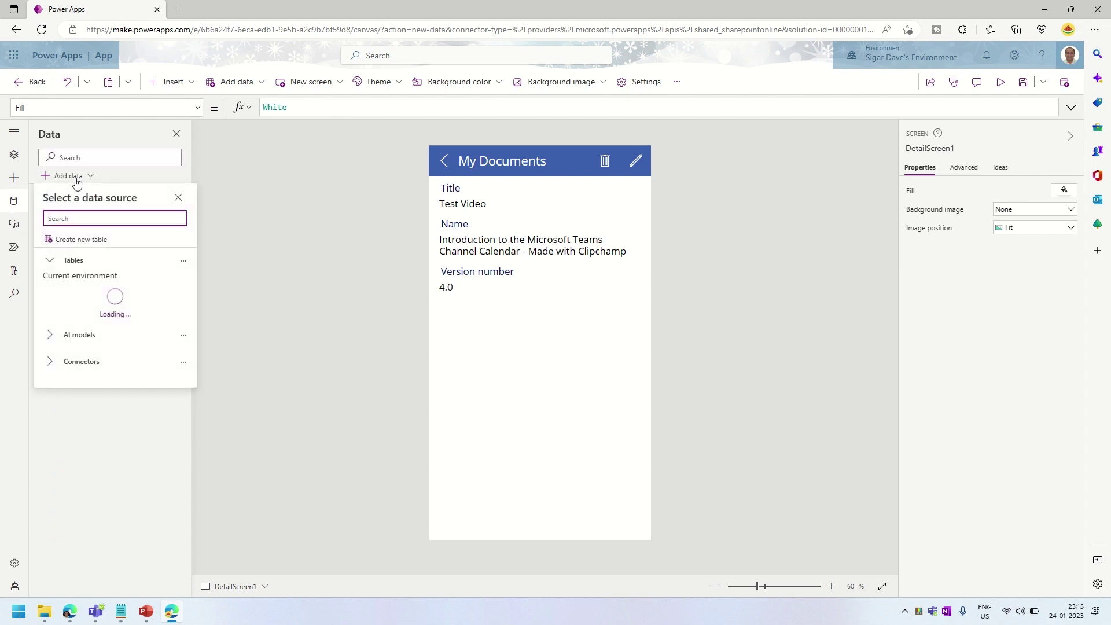
type("Share")
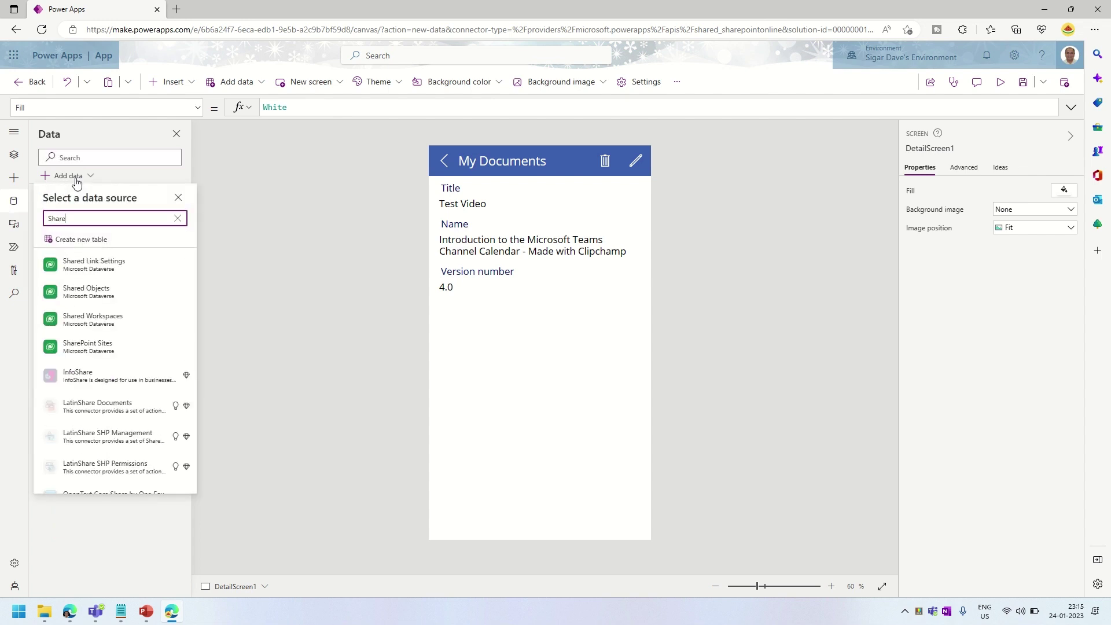
type("Point")
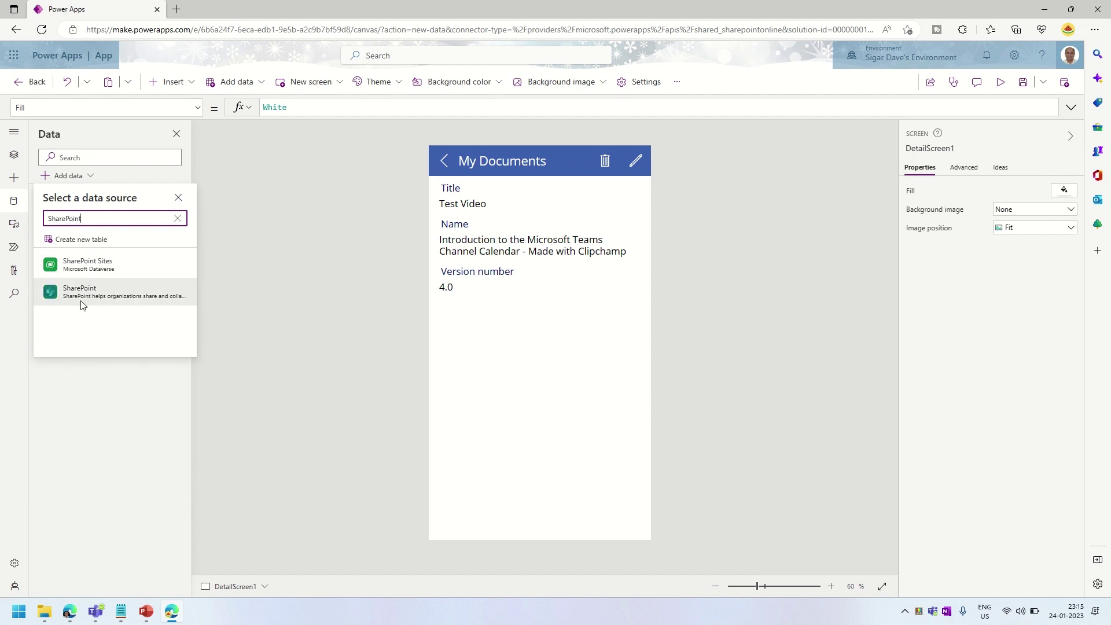
left_click(82, 296)
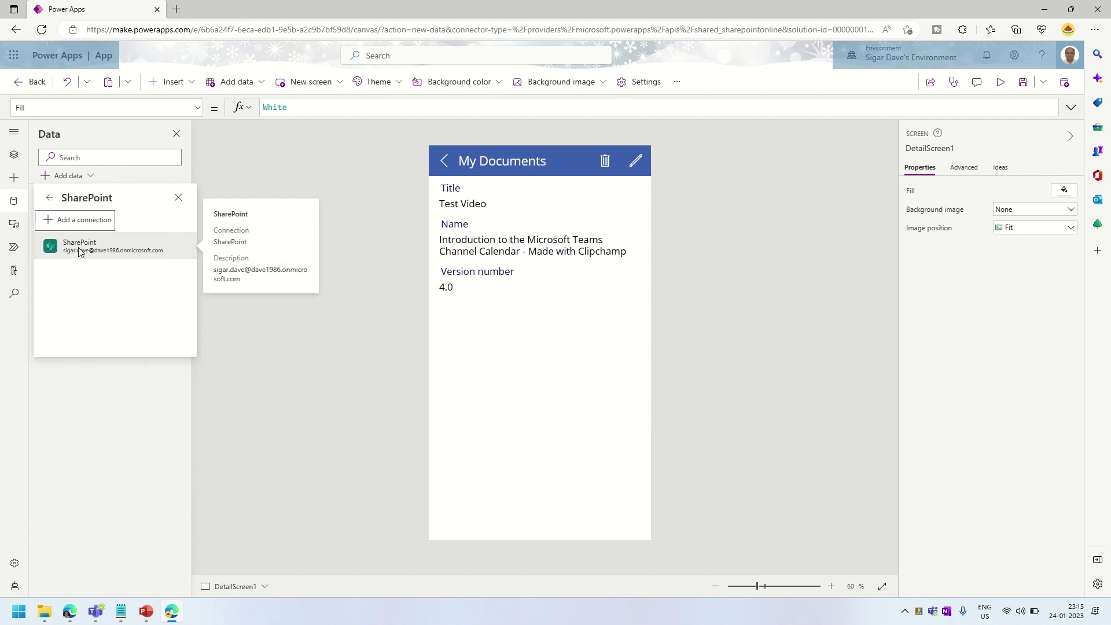
left_click(80, 250)
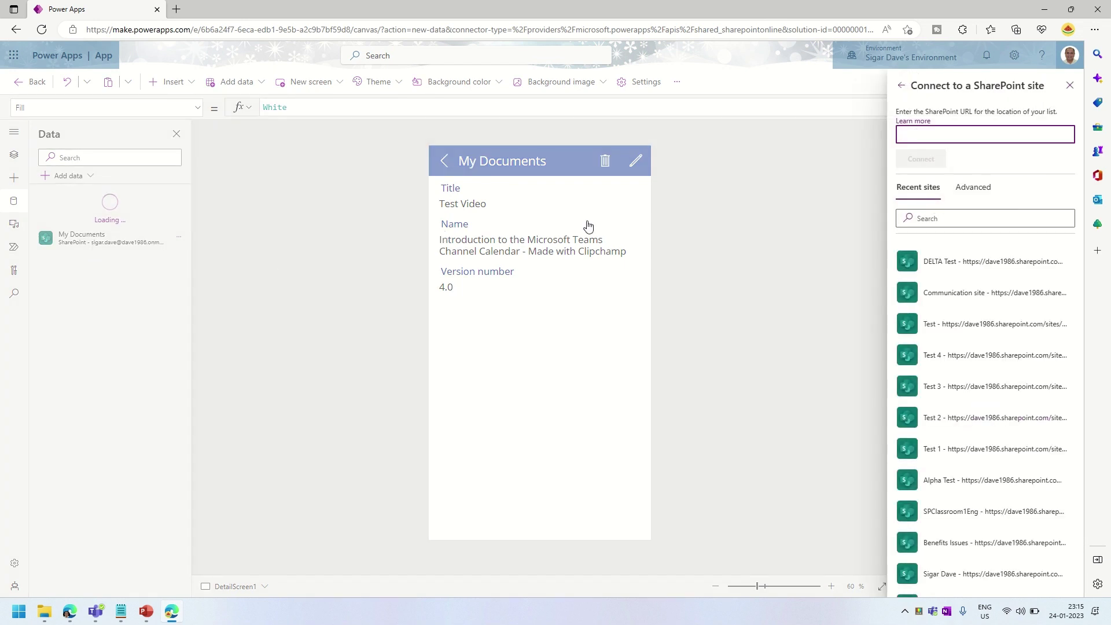
left_click(1005, 251)
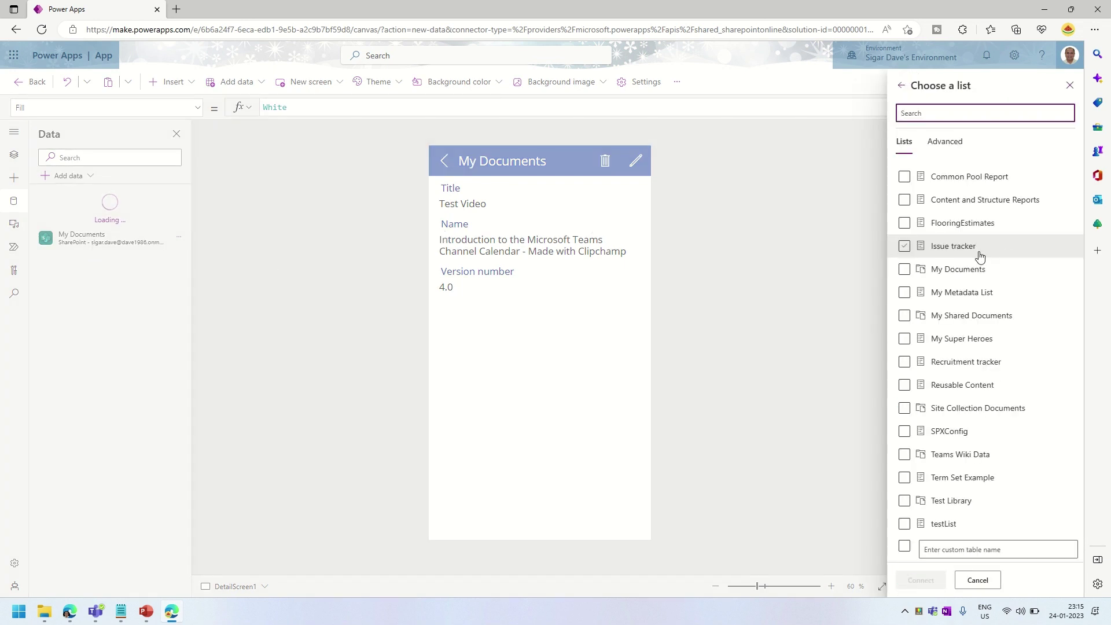
left_click(901, 226)
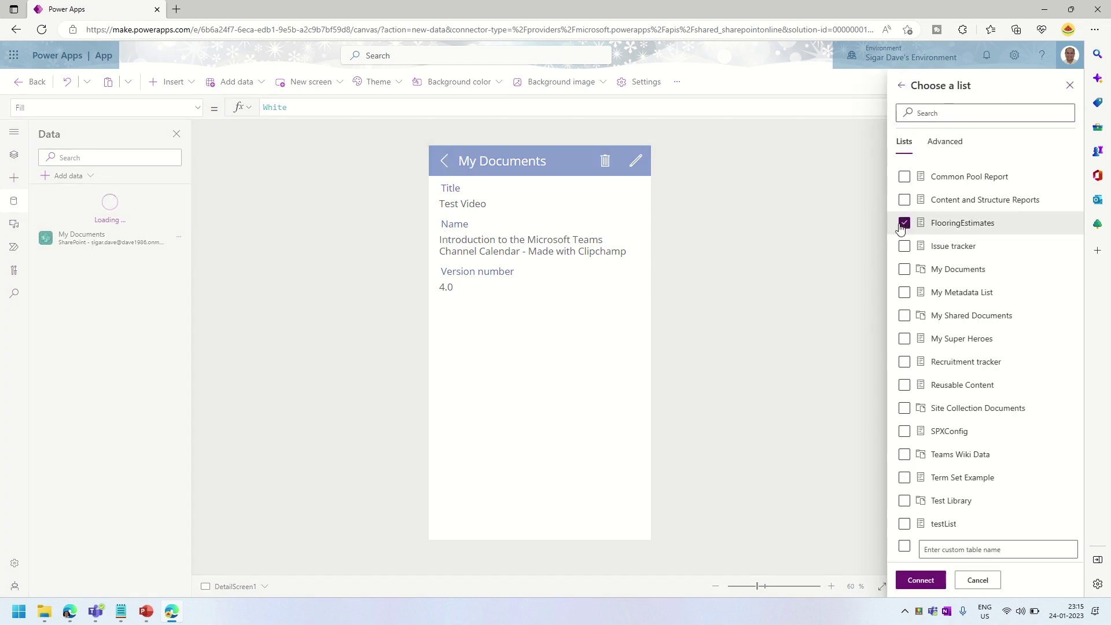
left_click(921, 580)
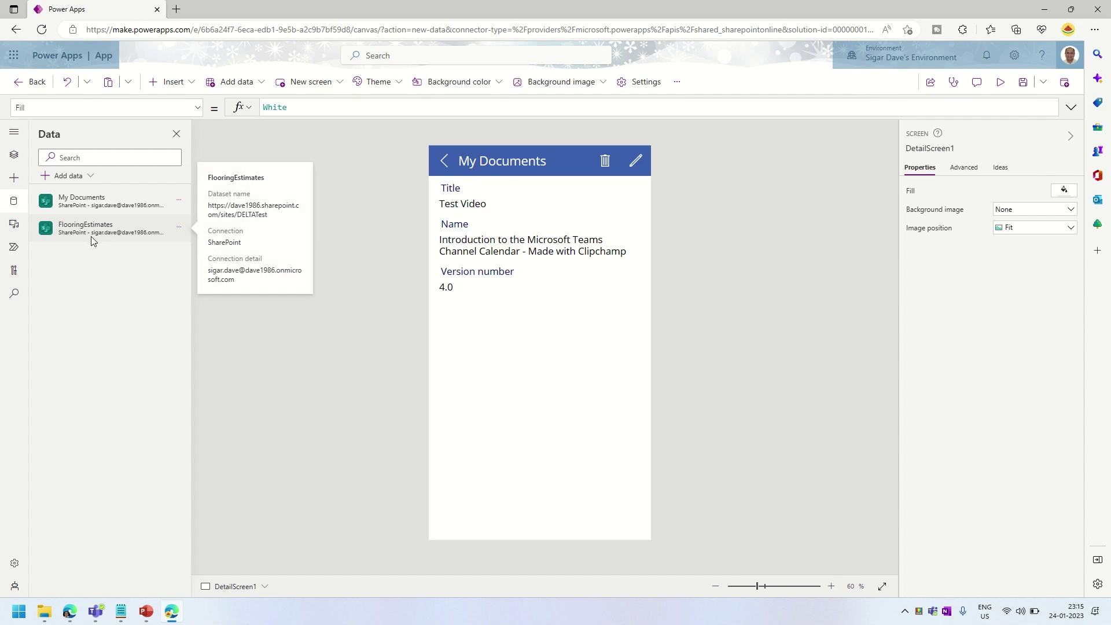
- Add a new blank screen, Screen1, to the app
left_click(14, 157)
left_click(75, 192)
left_click(86, 251)
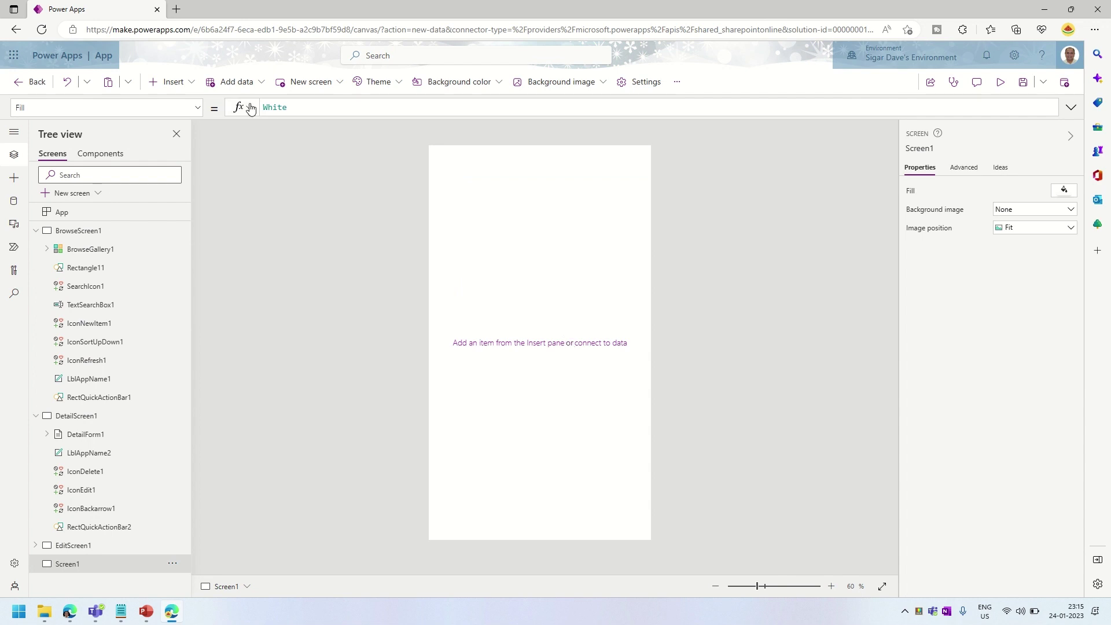
- Insert an Edit form, Form1, onto Screen1 by searching 'edit'
left_click(188, 82)
type("edit")
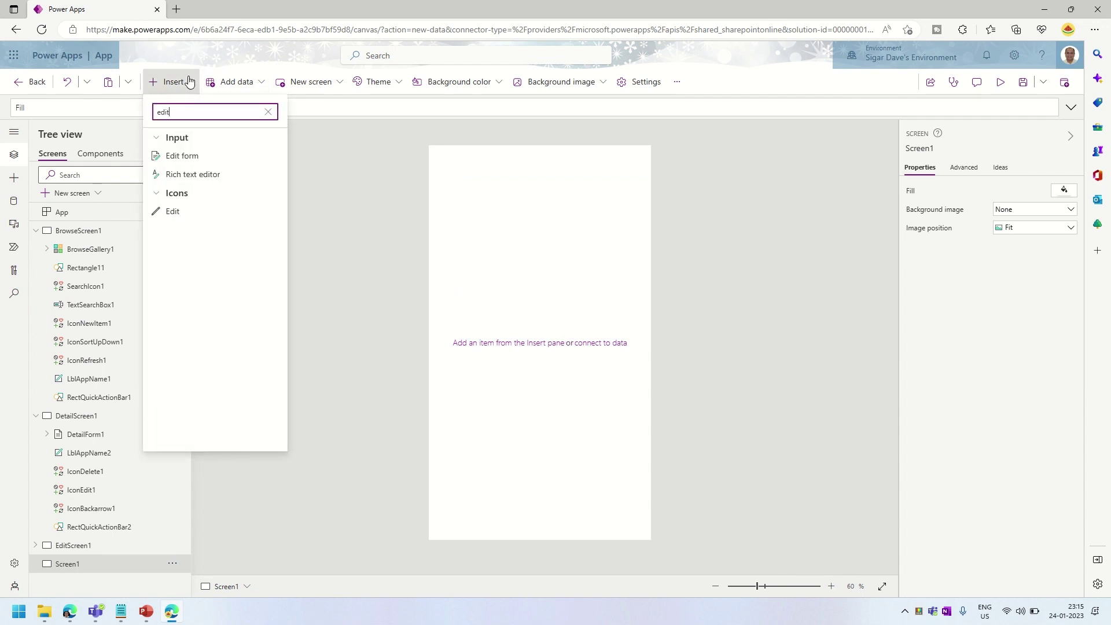
left_click(178, 157)
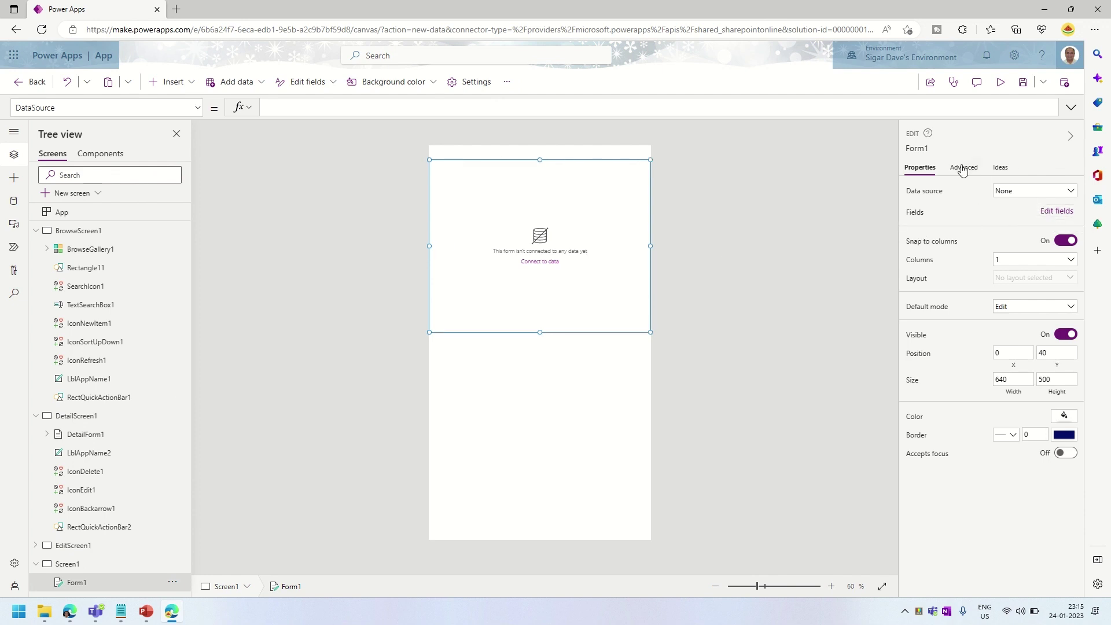
- Set Form1's data source to FlooringEstimates and scroll down to select its attachments card
left_click(539, 261)
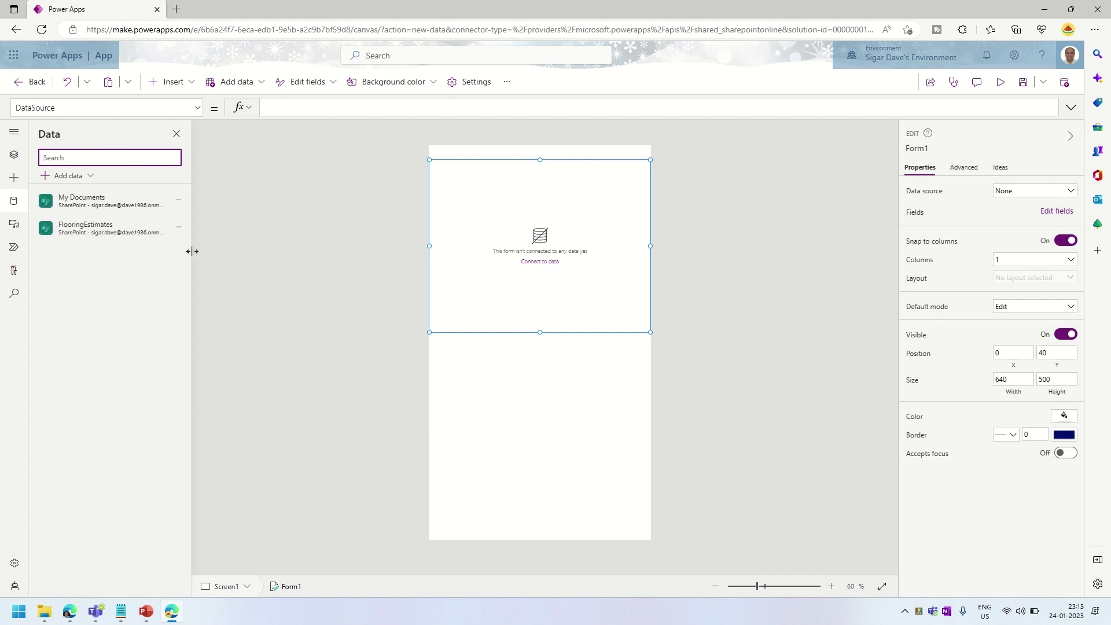
mouse_move(121, 234)
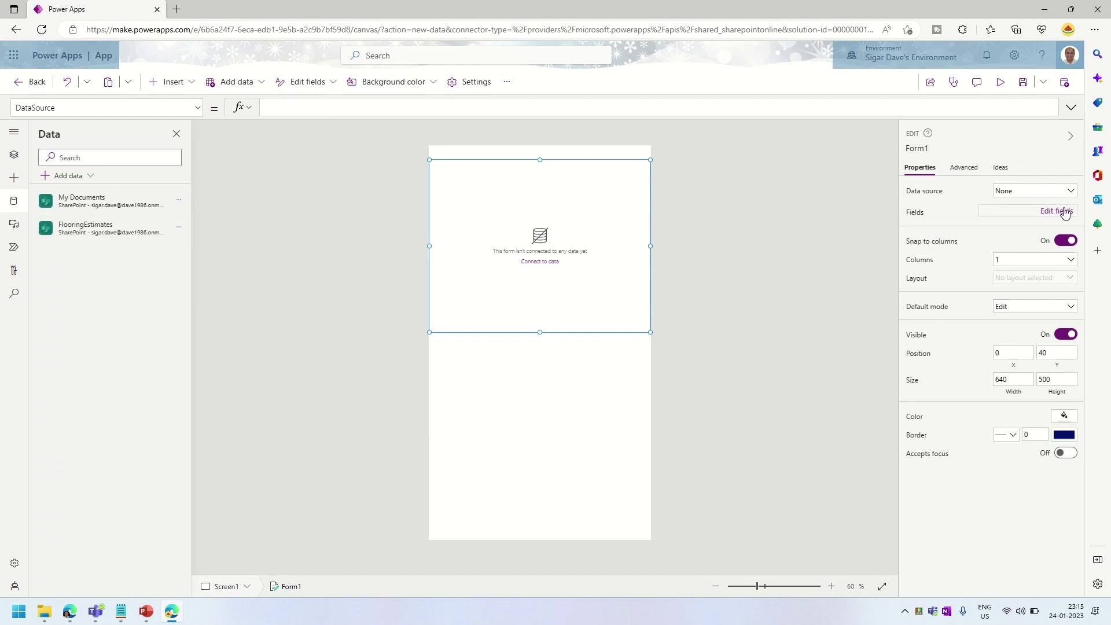
left_click(964, 167)
left_click(928, 173)
left_click(1020, 197)
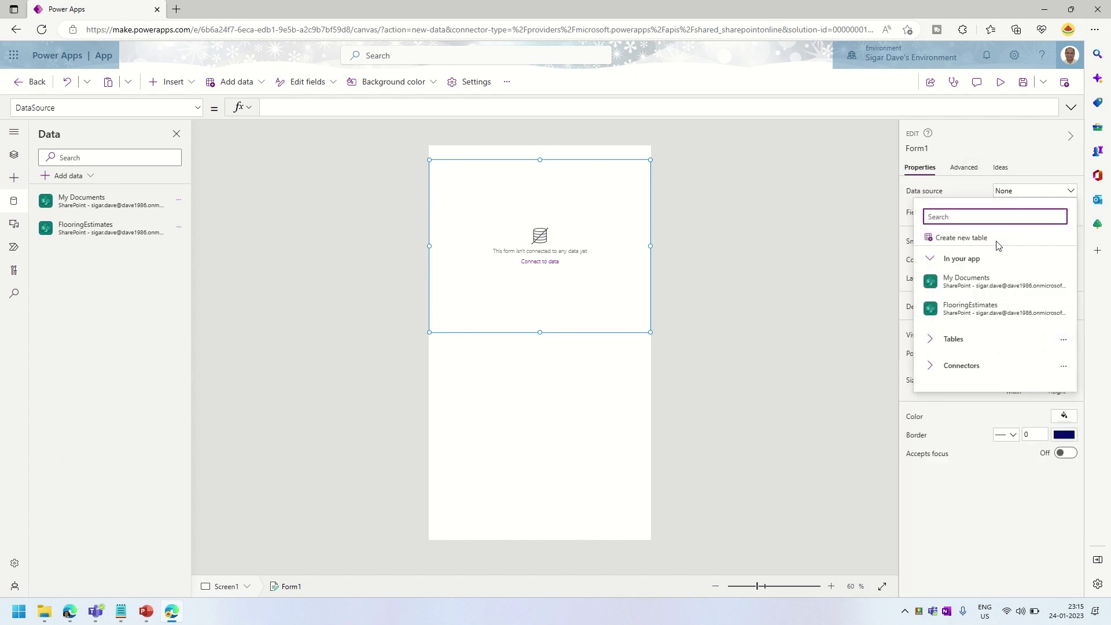
left_click(978, 308)
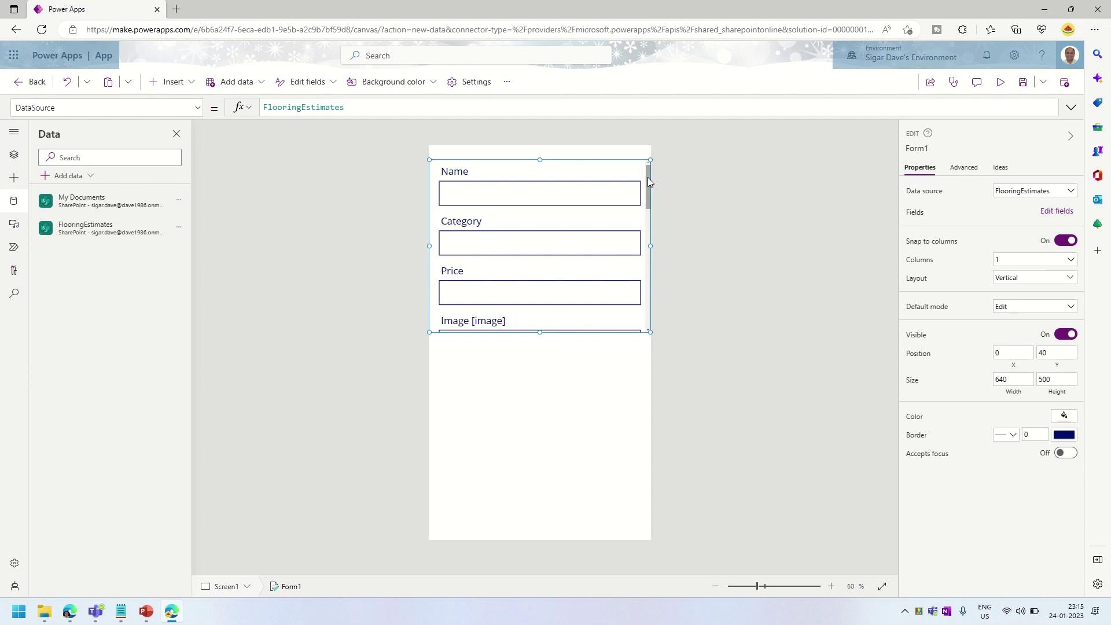
left_click_drag(648, 180, 647, 311)
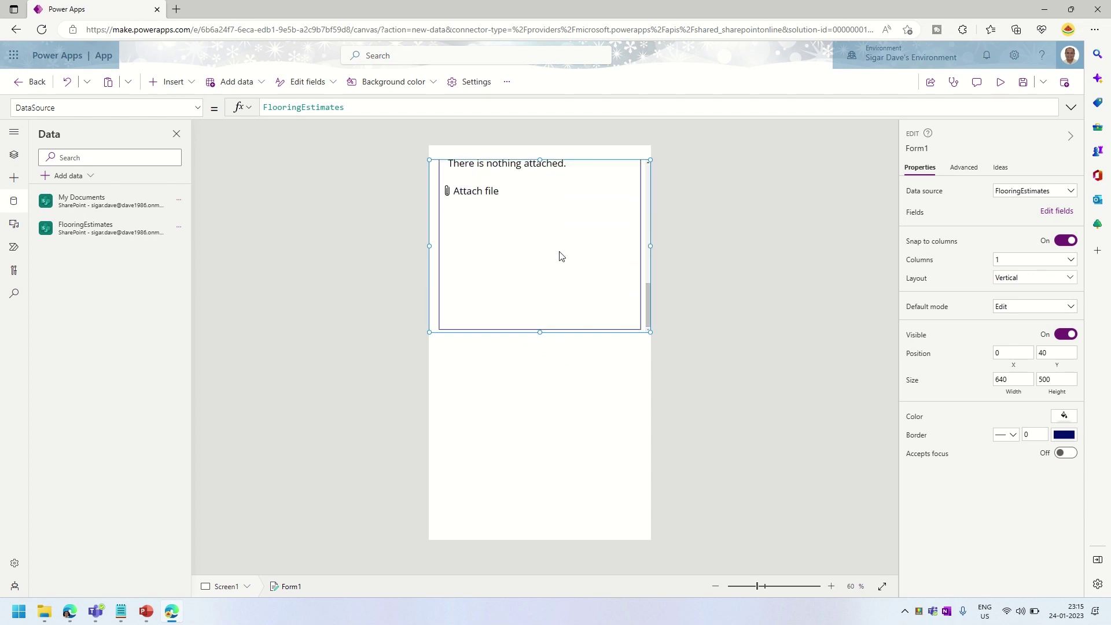
left_click(559, 254)
- Copy the DataCardValue11 attachments control from the screen tree
left_click(14, 155)
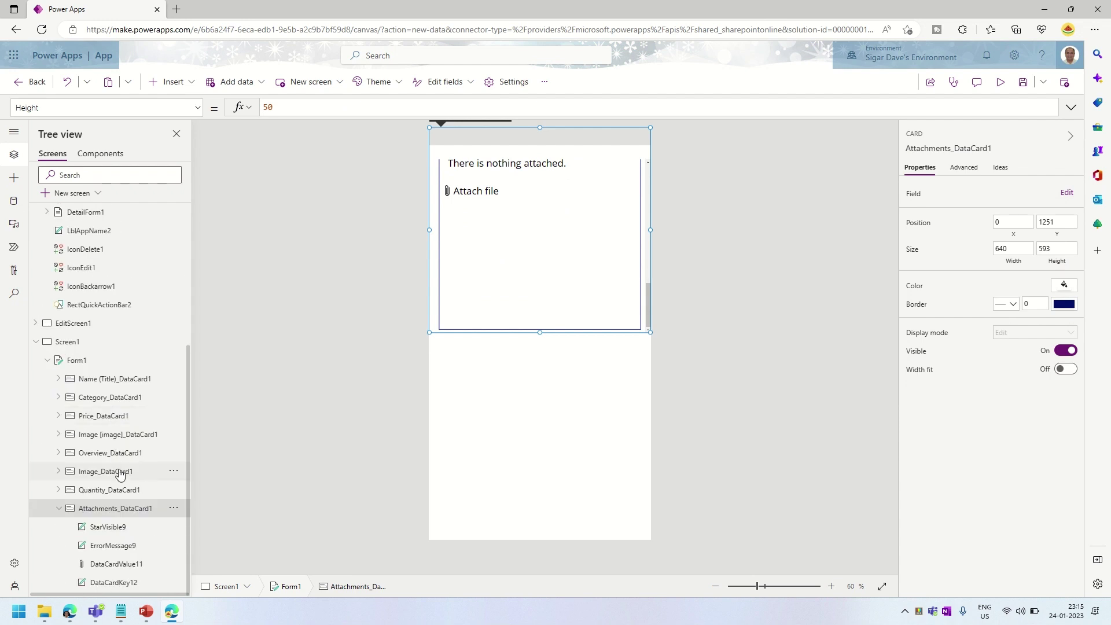
left_click(110, 565)
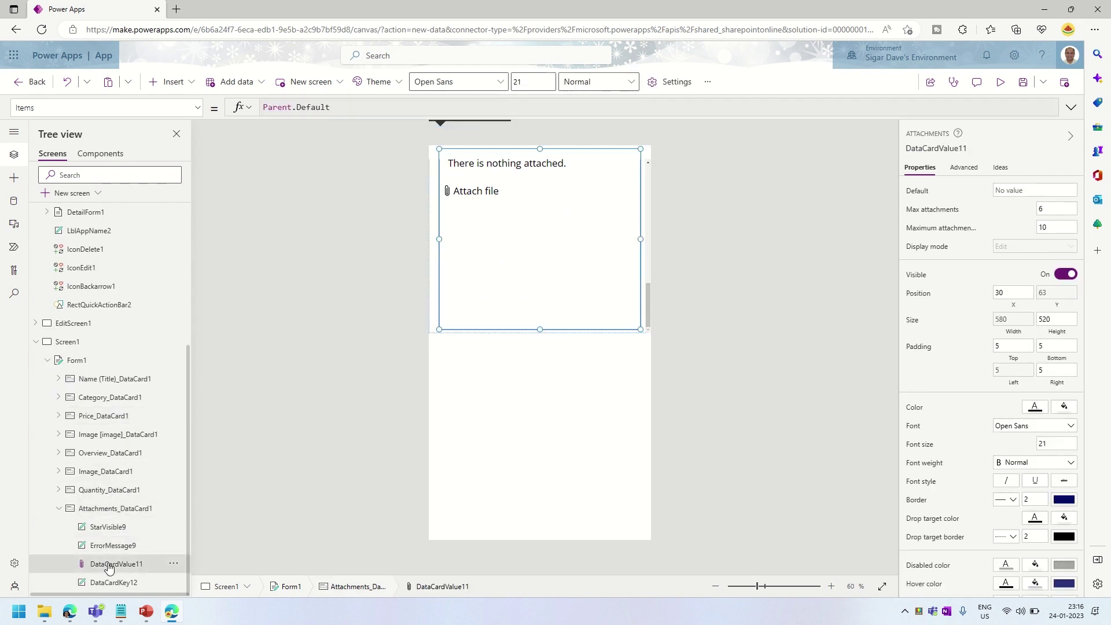
right_click(110, 565)
left_click(129, 490)
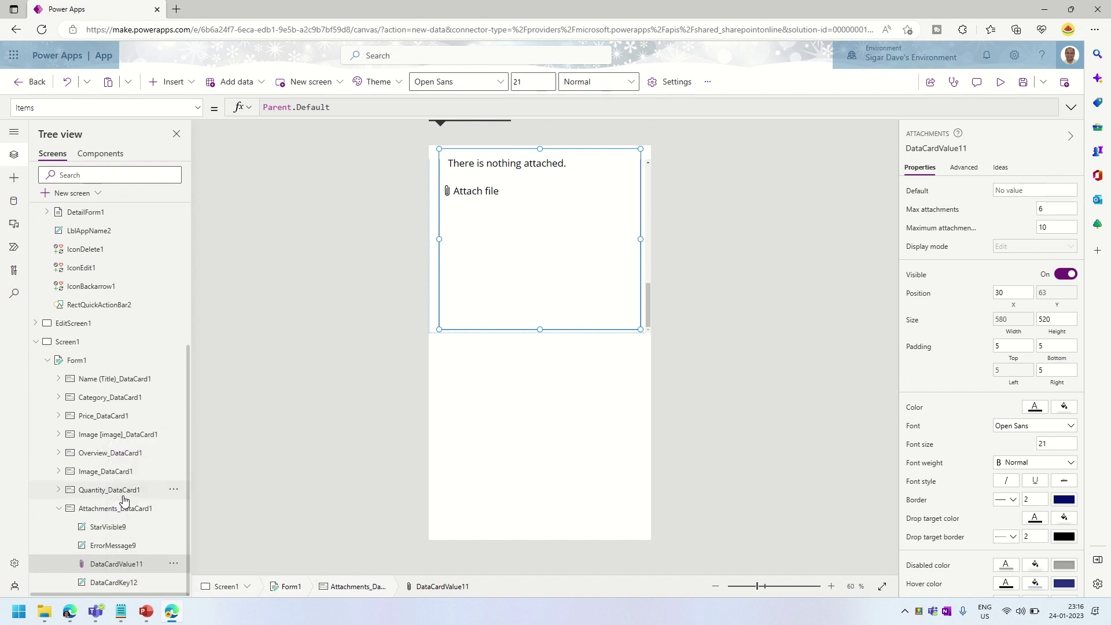
- Add a blank Screen2 and paste the attachments control onto it as DataCardValue11_1
left_click(65, 193)
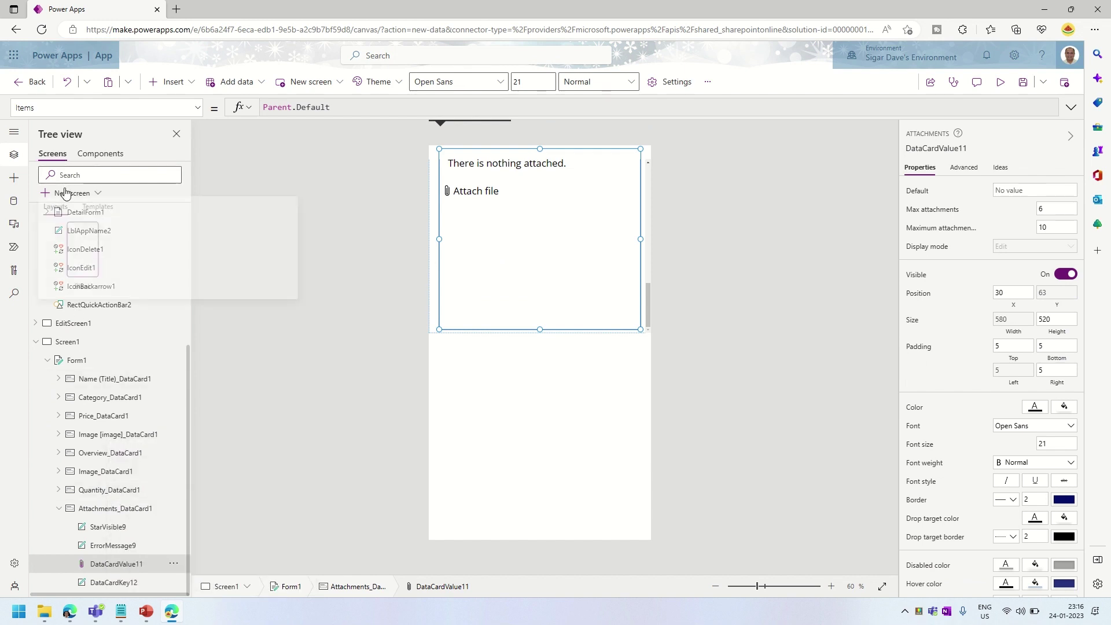
left_click(110, 256)
right_click(517, 254)
left_click(536, 262)
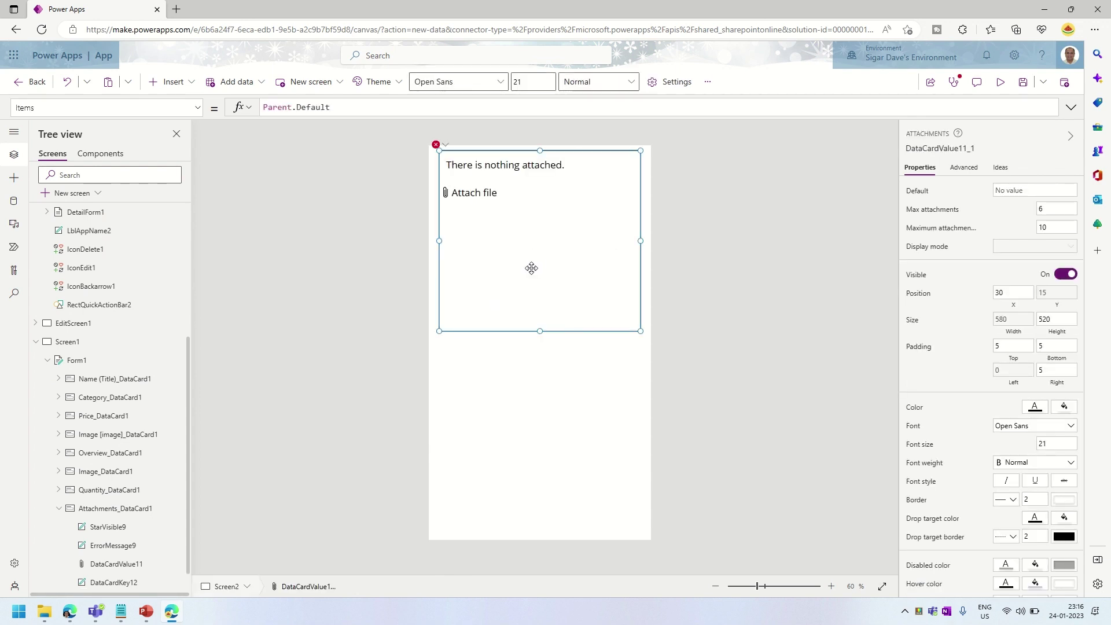
left_click(444, 145)
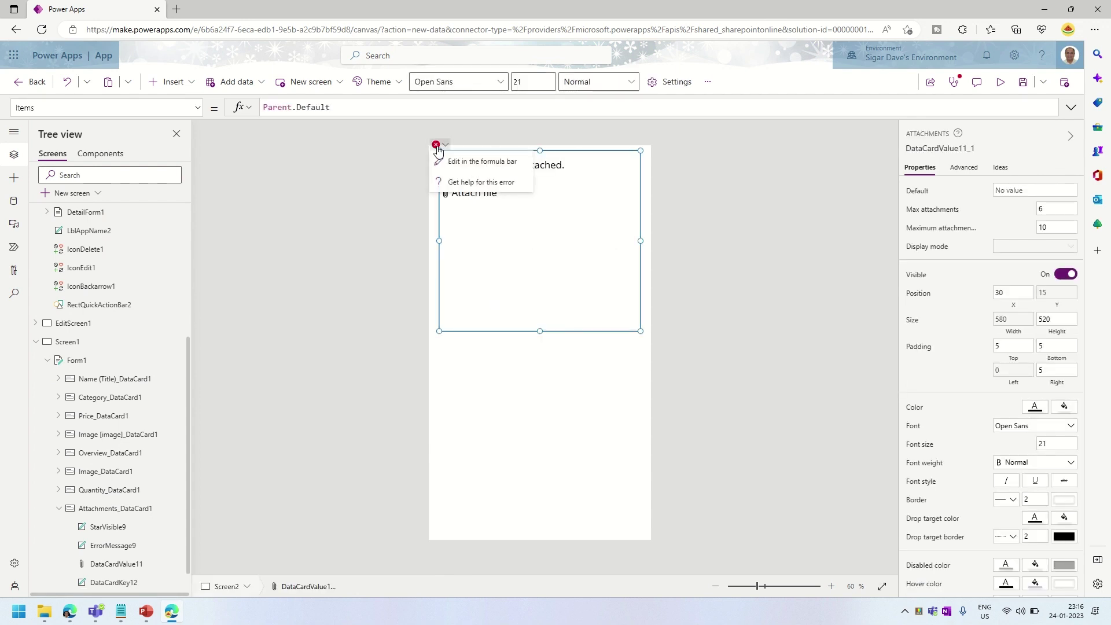
- Clear the copied control's faulty BorderColor and Items (Parent.Default) formulas
left_click(467, 166)
key("ctrl+a")
key("Delete")
left_click(435, 145)
left_click(447, 161)
key("ctrl+a")
key("Delete")
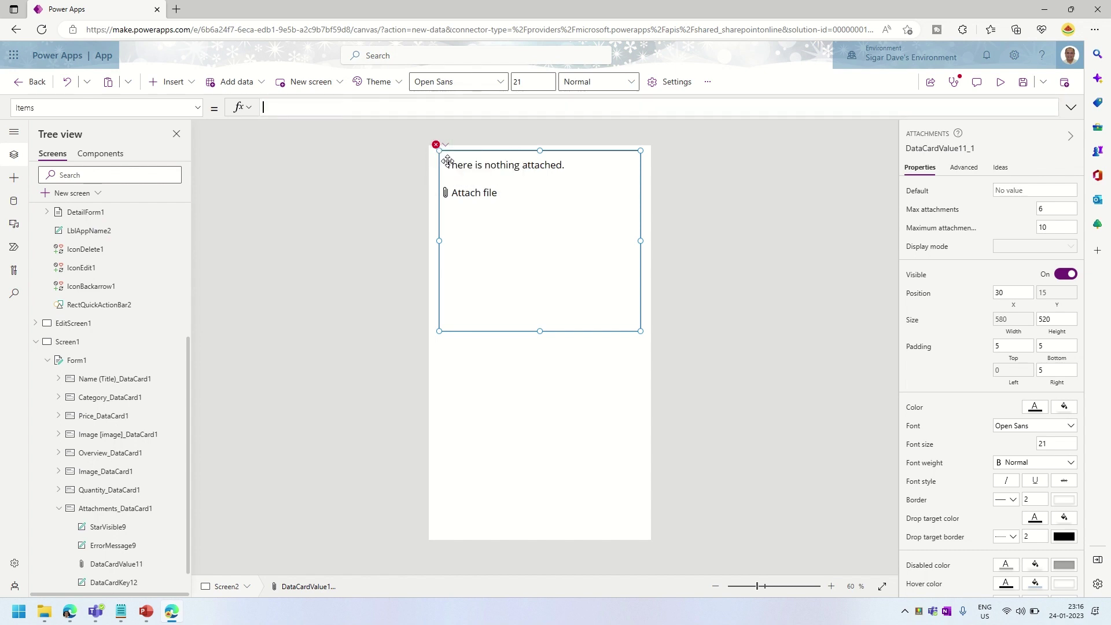
- Clear the remaining Tooltip and DisplayMode formulas, then bring up Save as
left_click(435, 145)
left_click(447, 162)
key("ctrl+a")
key("Delete")
left_click(436, 144)
left_click(454, 158)
key("ctrl+a")
key("Delete")
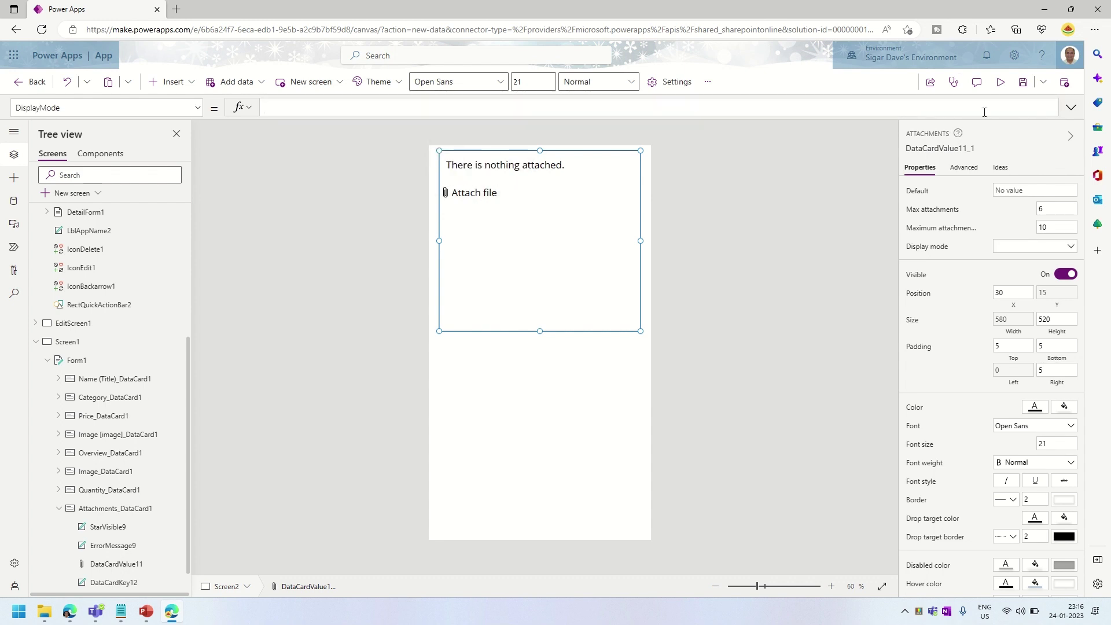
left_click(1019, 85)
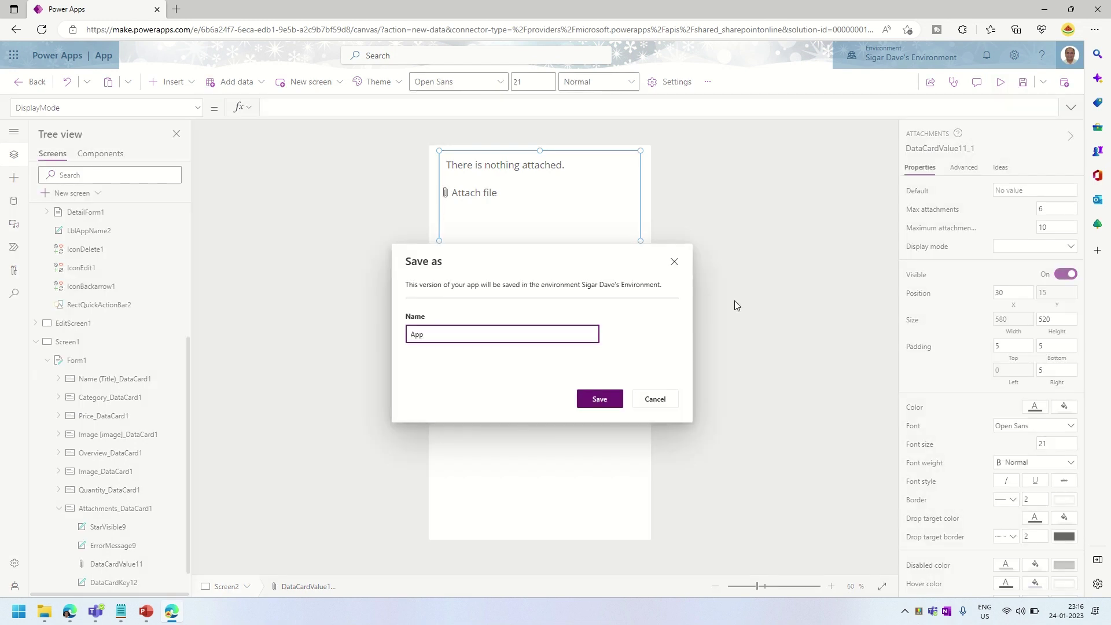
- Skip saving, preview the app, attach timelog.csv from Downloads, and exit preview
left_click(658, 397)
left_click(998, 82)
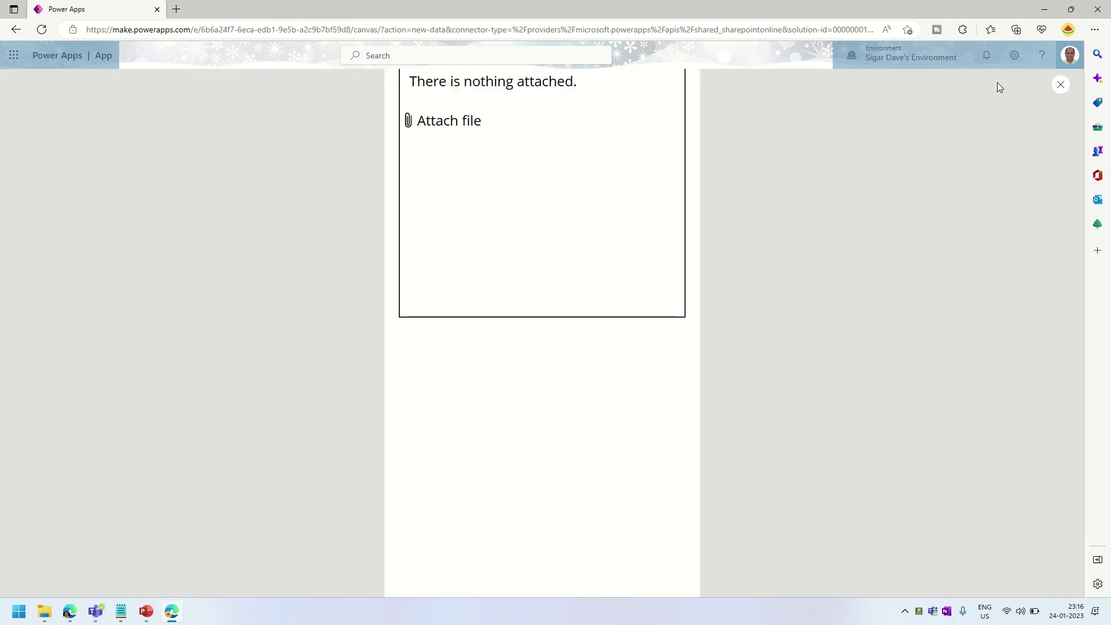
left_click(471, 127)
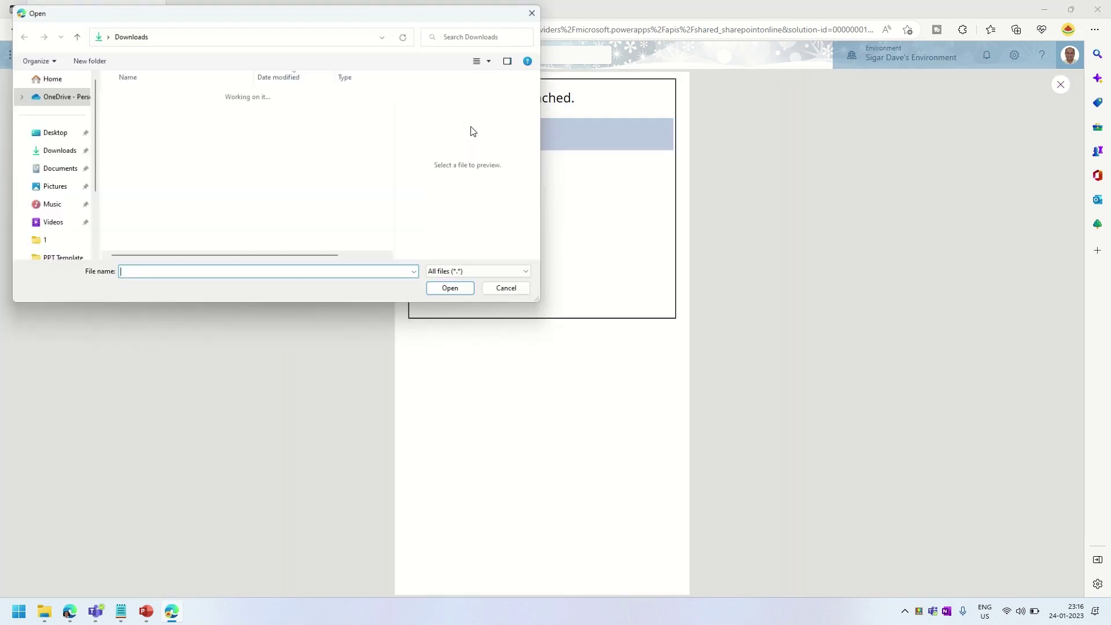
left_click(158, 163)
scroll(169, 227, "down", 5)
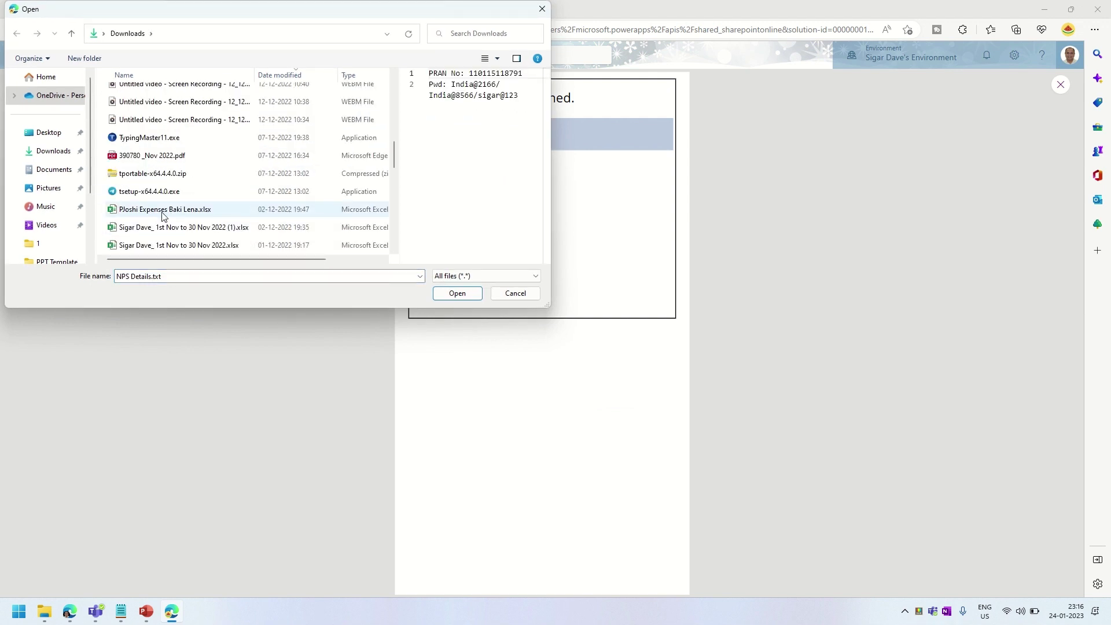
scroll(162, 216, "down", 3)
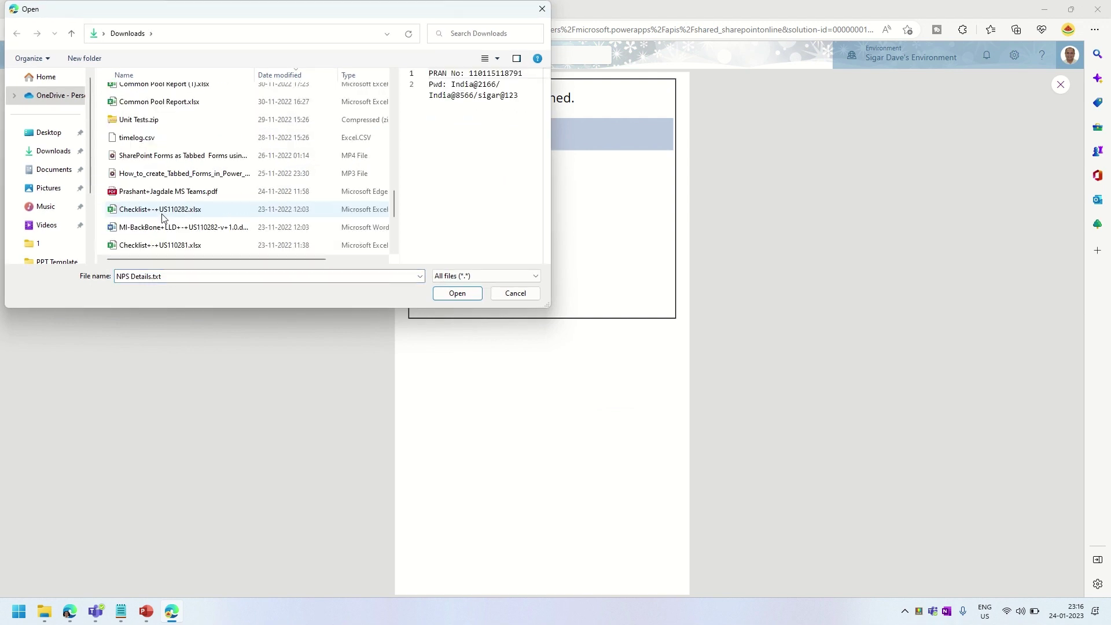
left_click(147, 141)
left_click(455, 294)
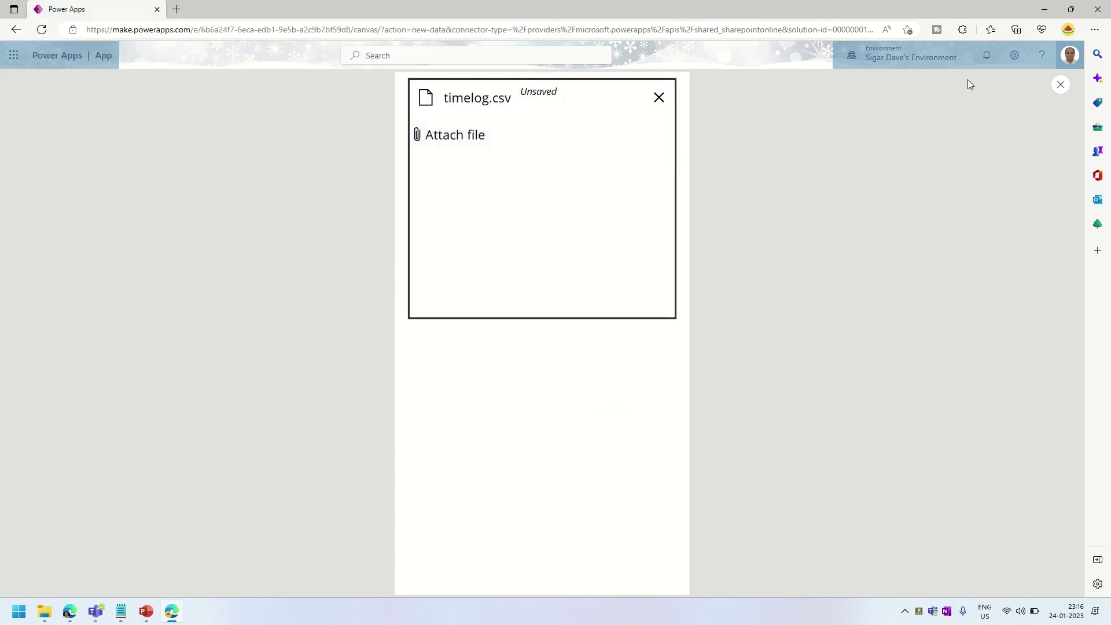
left_click(1062, 85)
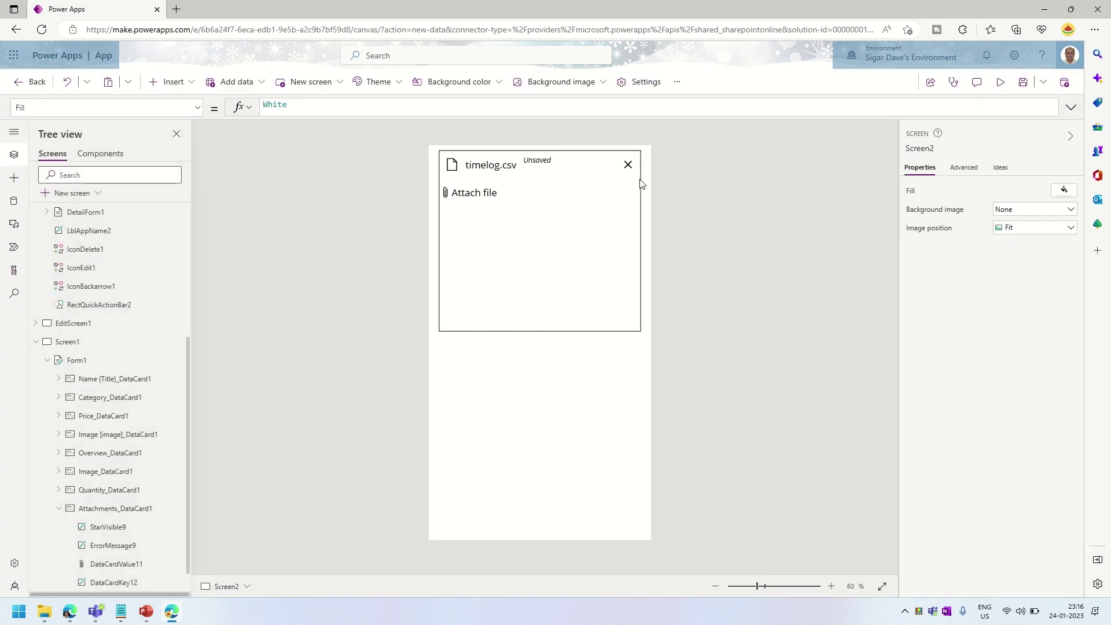
- Delete Screen1 from the app
left_click(108, 347)
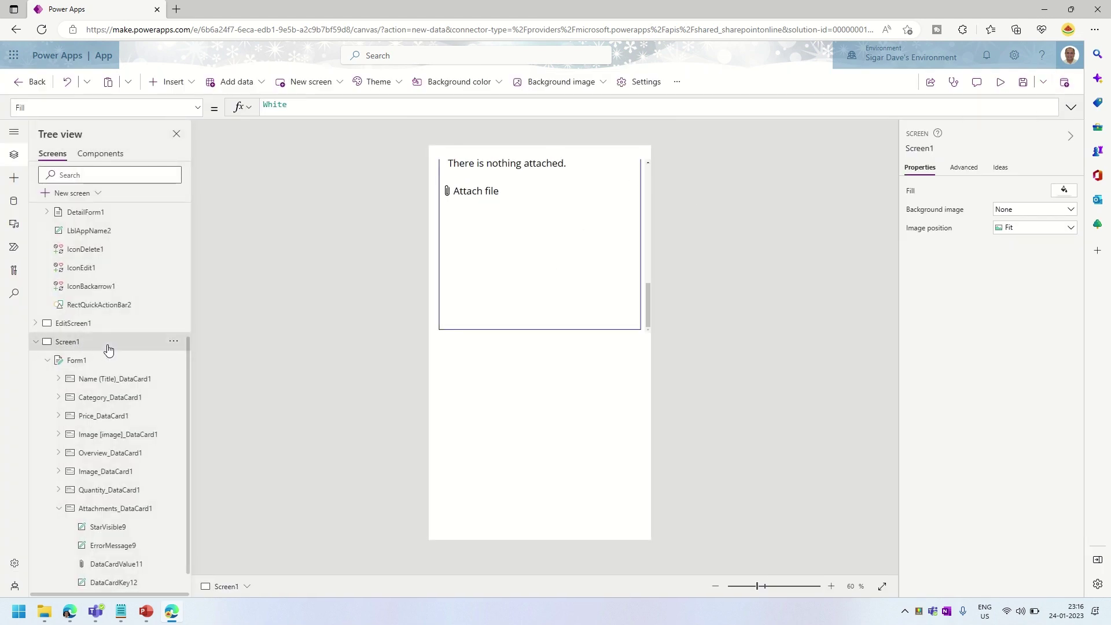
scroll(108, 347, "down", 1)
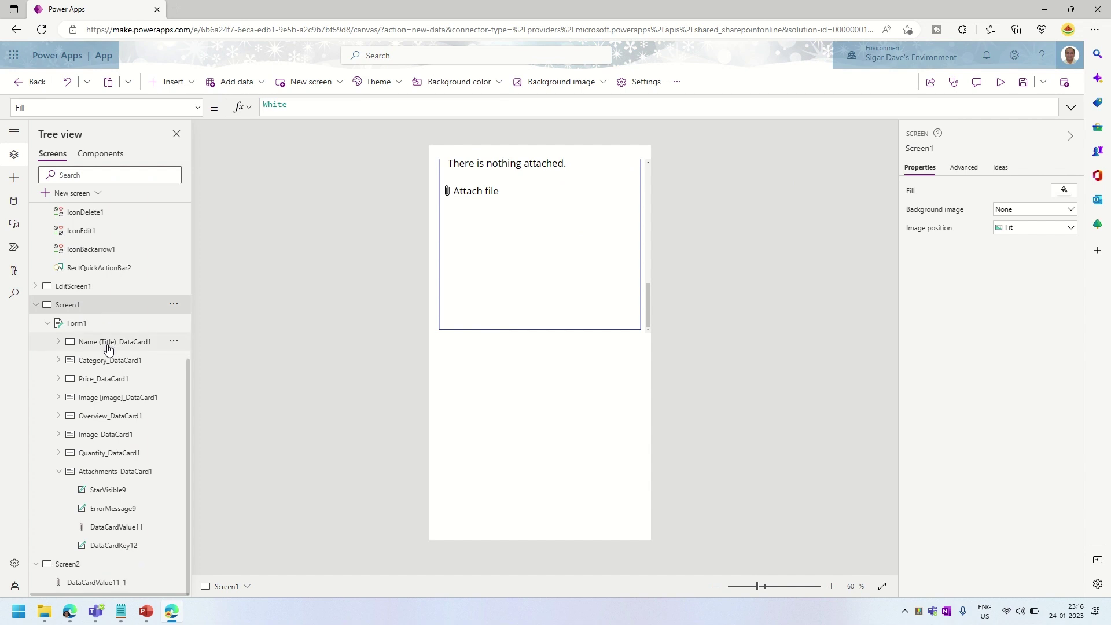
right_click(118, 314)
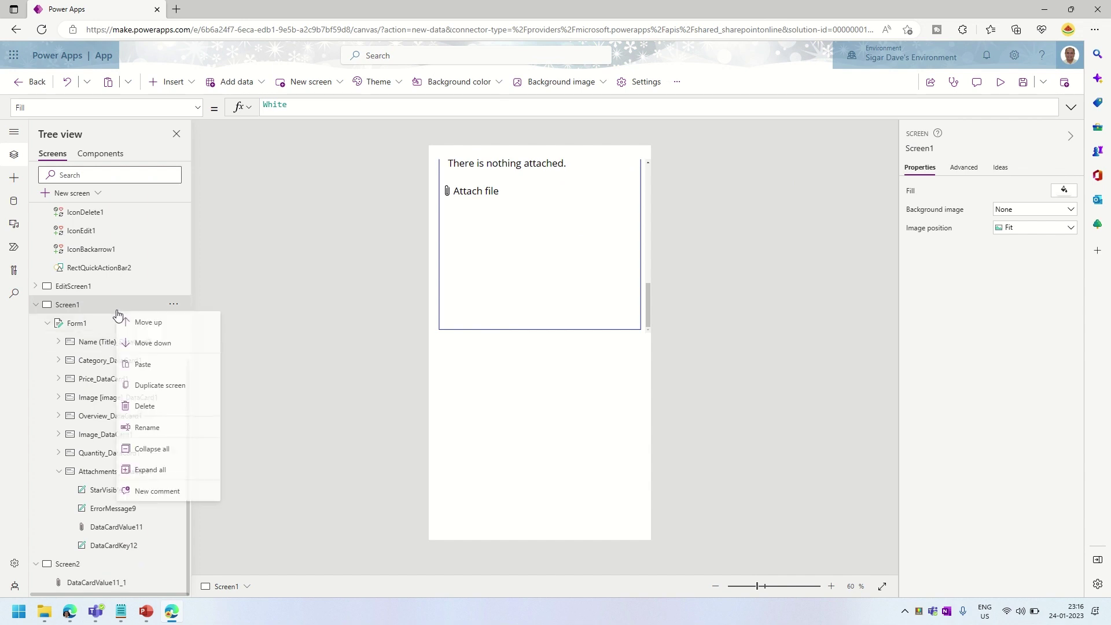
key("Escape")
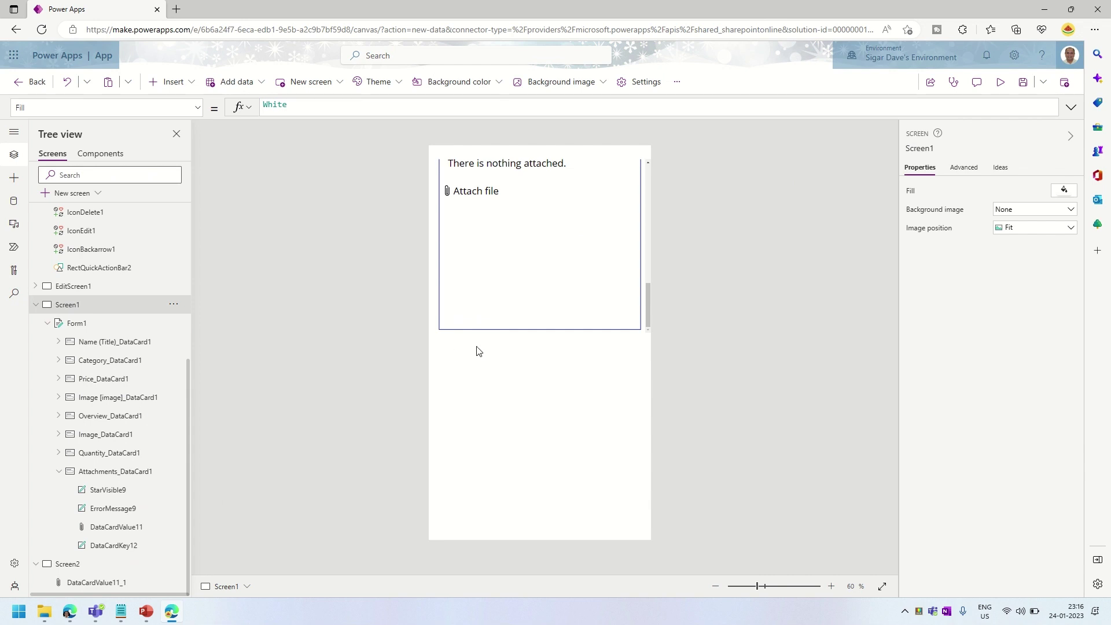
key("Delete")
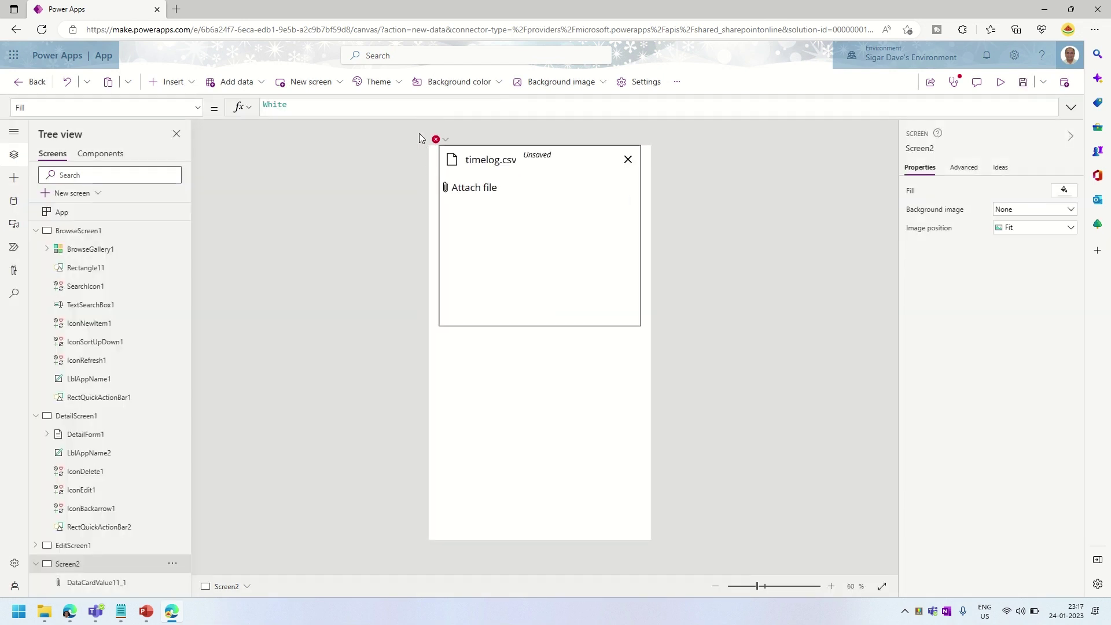
- Clear the attachments control's DataCardKey12-based Y formula so it sits at Y 0
left_click(436, 140)
left_click(460, 155)
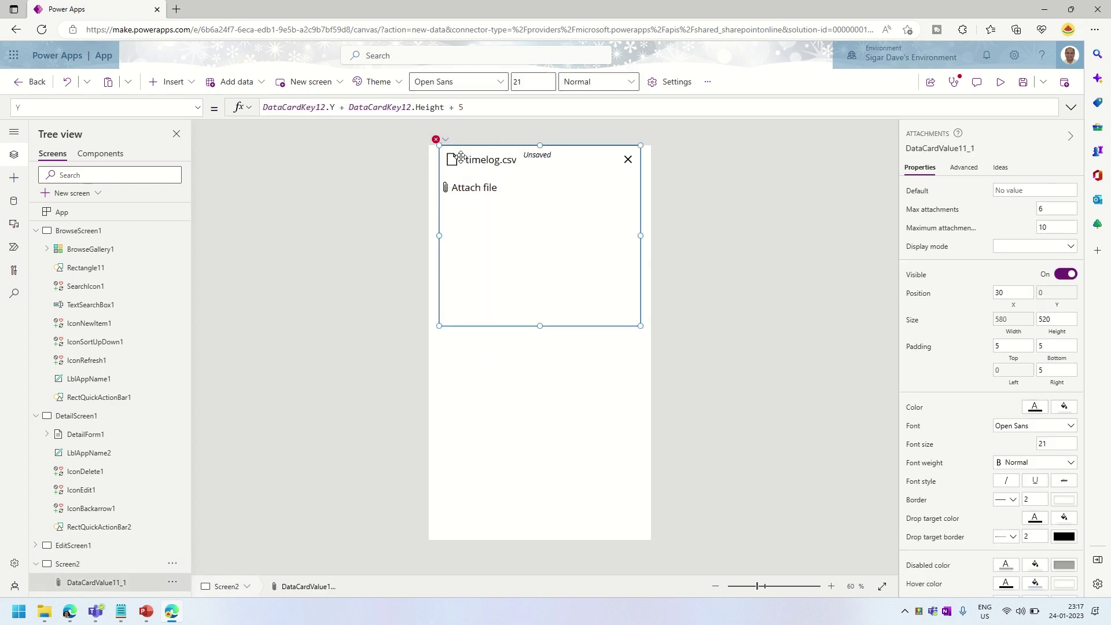
left_click(480, 105)
key("ctrl+a")
key("BackSpace")
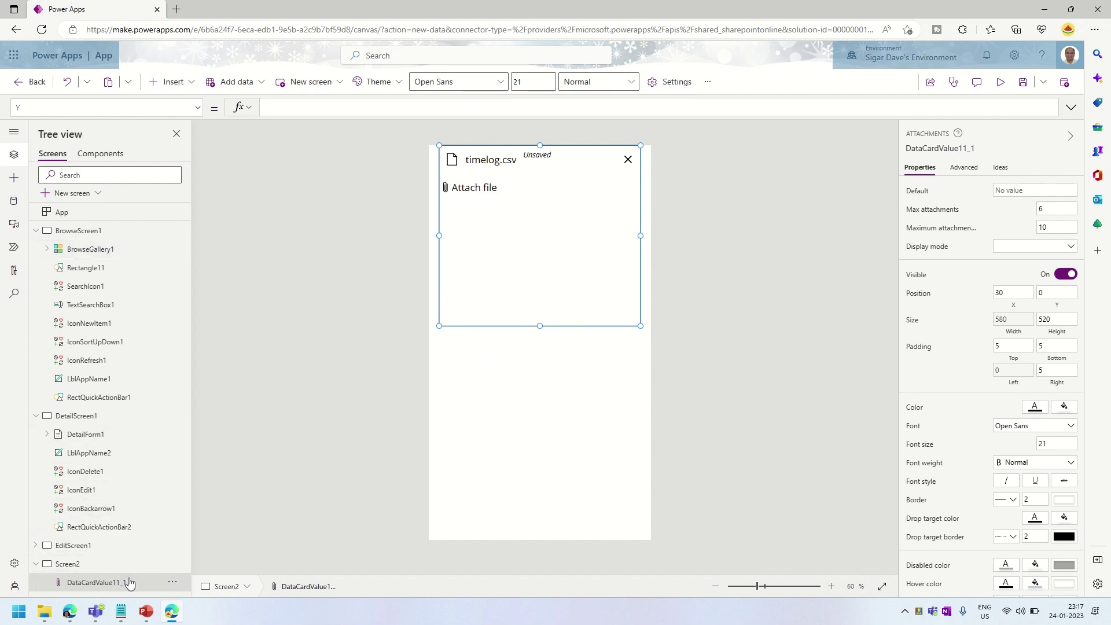
- Copy and cut the attachments control off Screen2
left_click(172, 581)
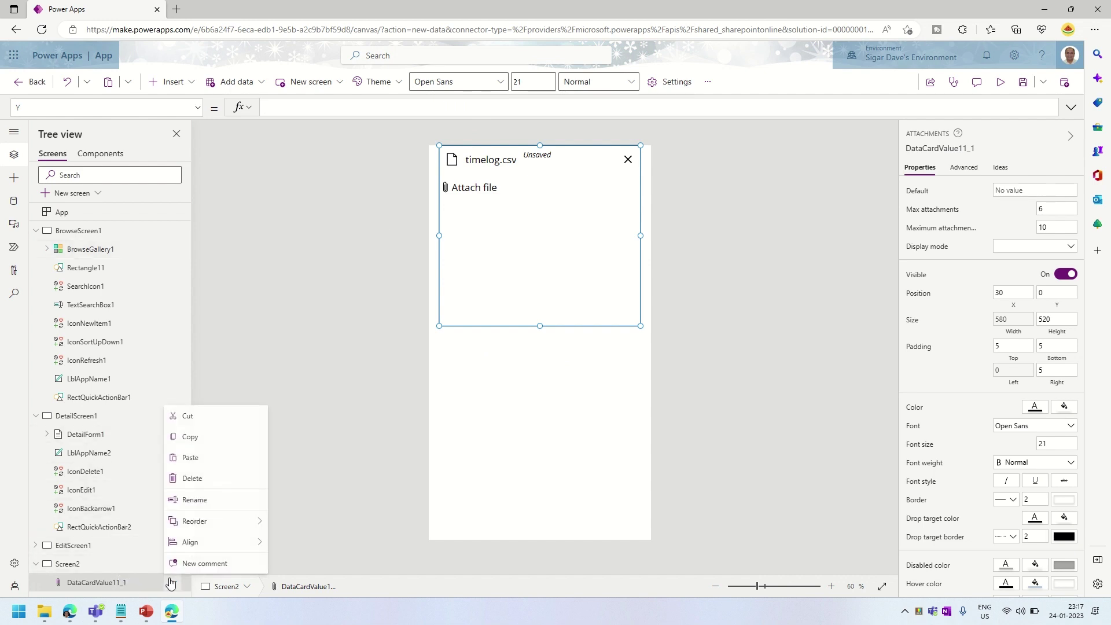
left_click(190, 438)
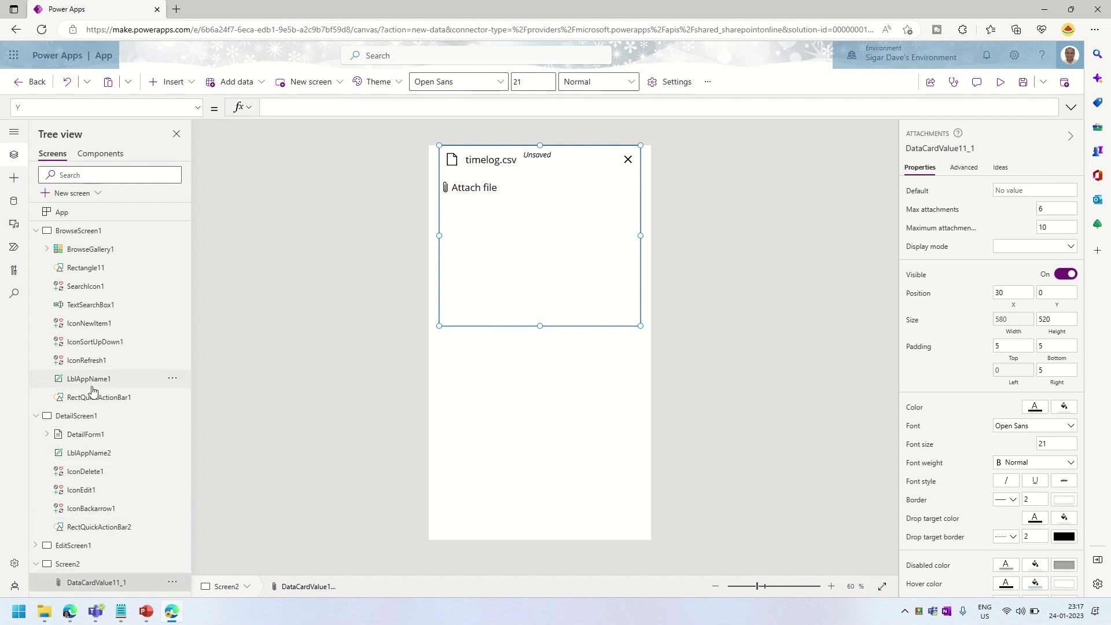
left_click(173, 582)
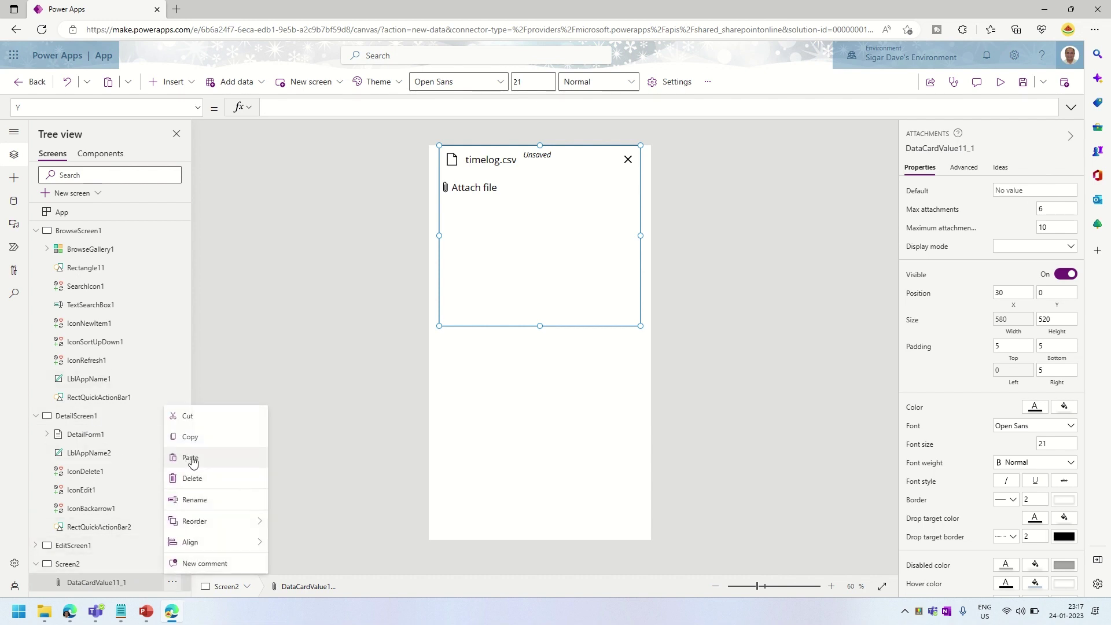
left_click(178, 418)
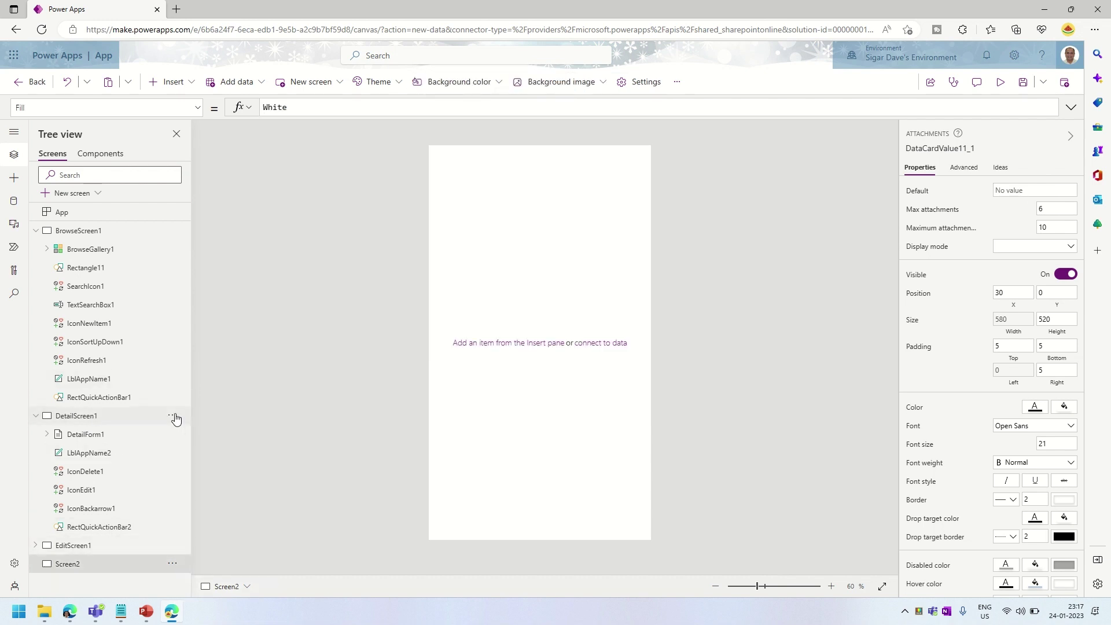
- Shrink BrowseGallery1 to height 228 and paste the attachments control onto BrowseScreen1
left_click(91, 250)
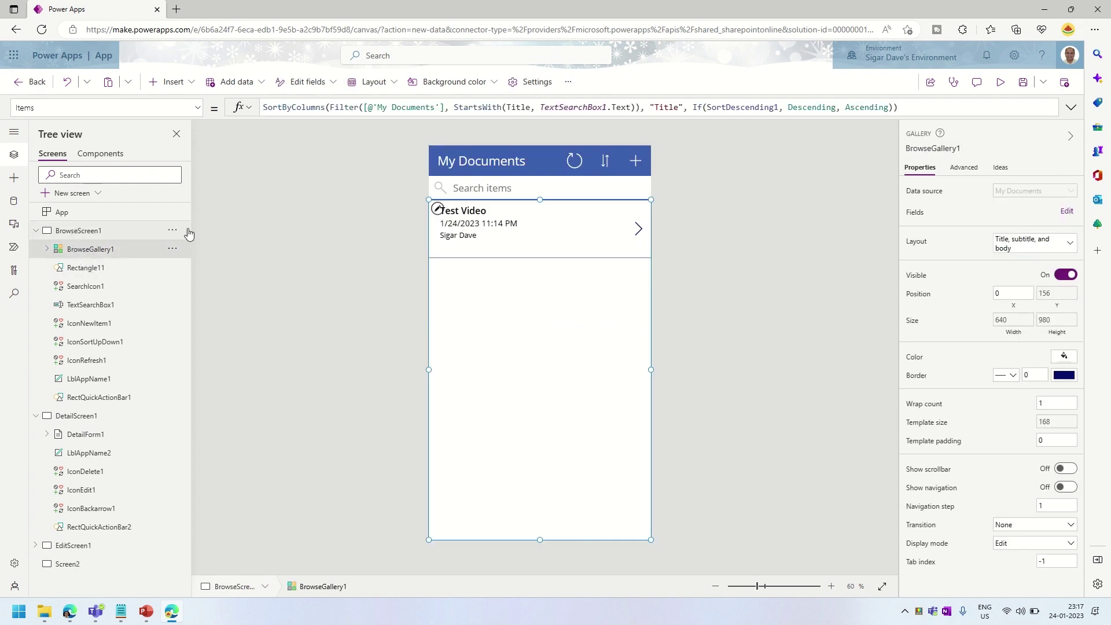
left_click_drag(541, 540, 546, 279)
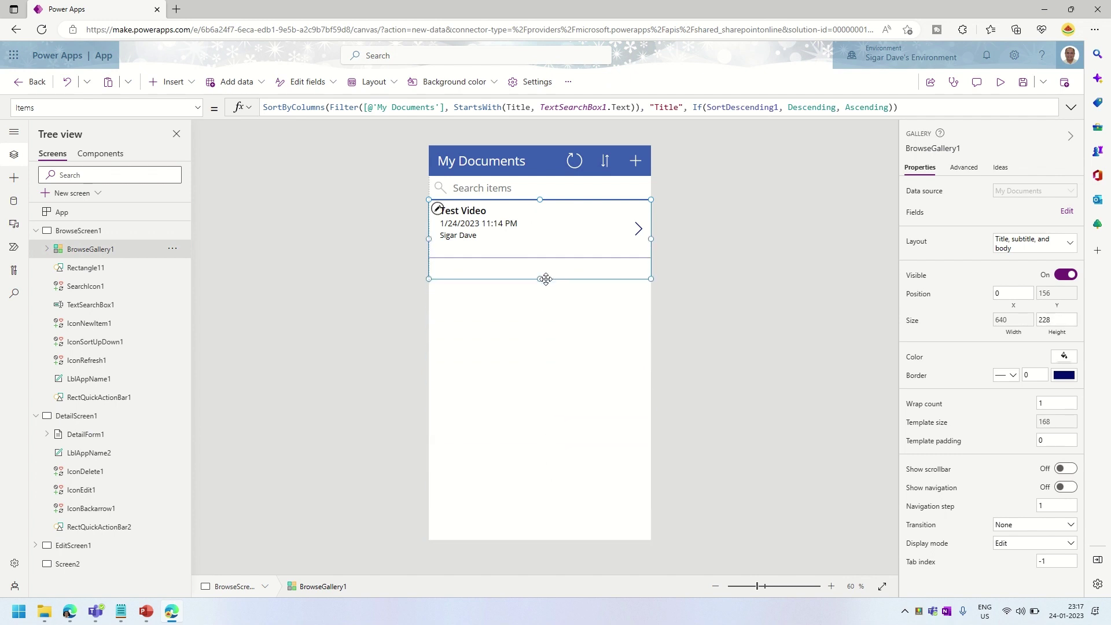
left_click(537, 342)
right_click(537, 342)
left_click(547, 353)
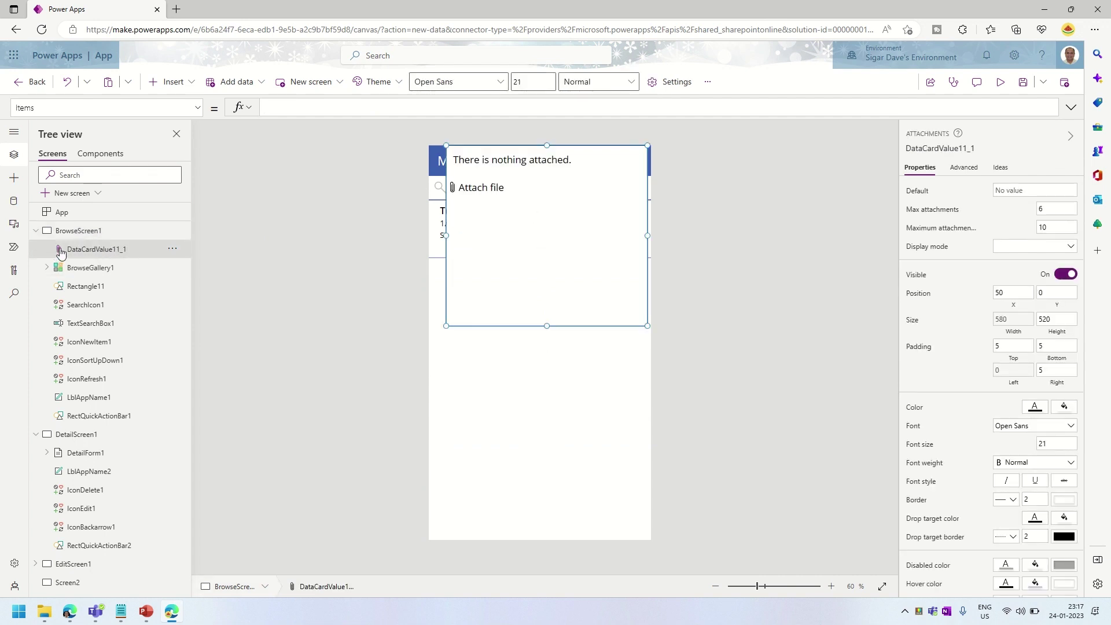
- Position the pasted attachments control directly below the gallery
key("Delete")
left_click(77, 253)
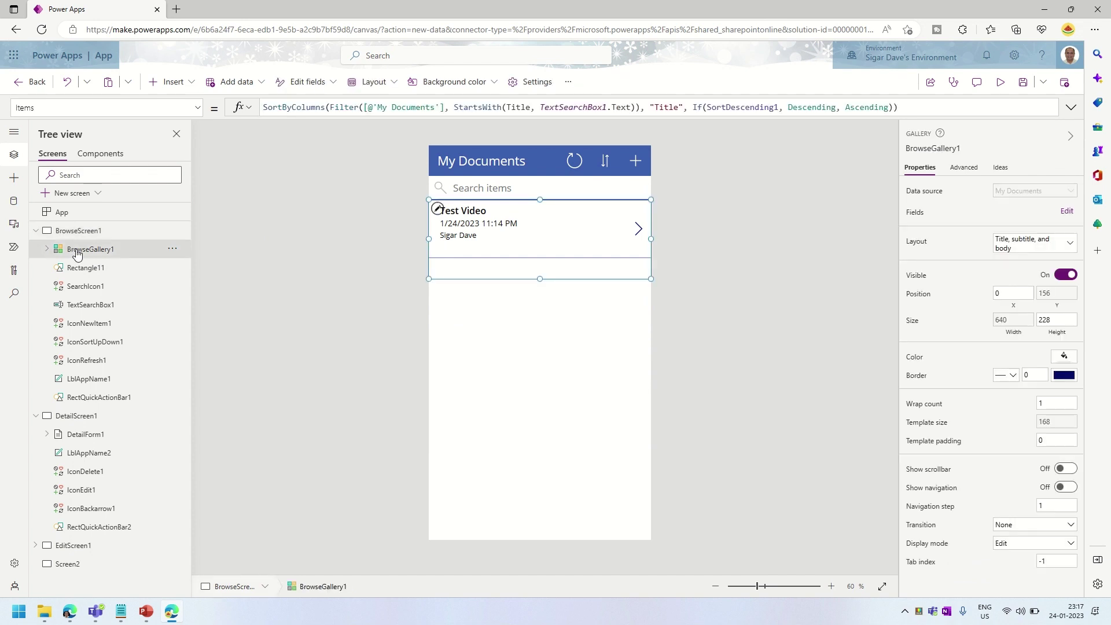
key("ctrl+z")
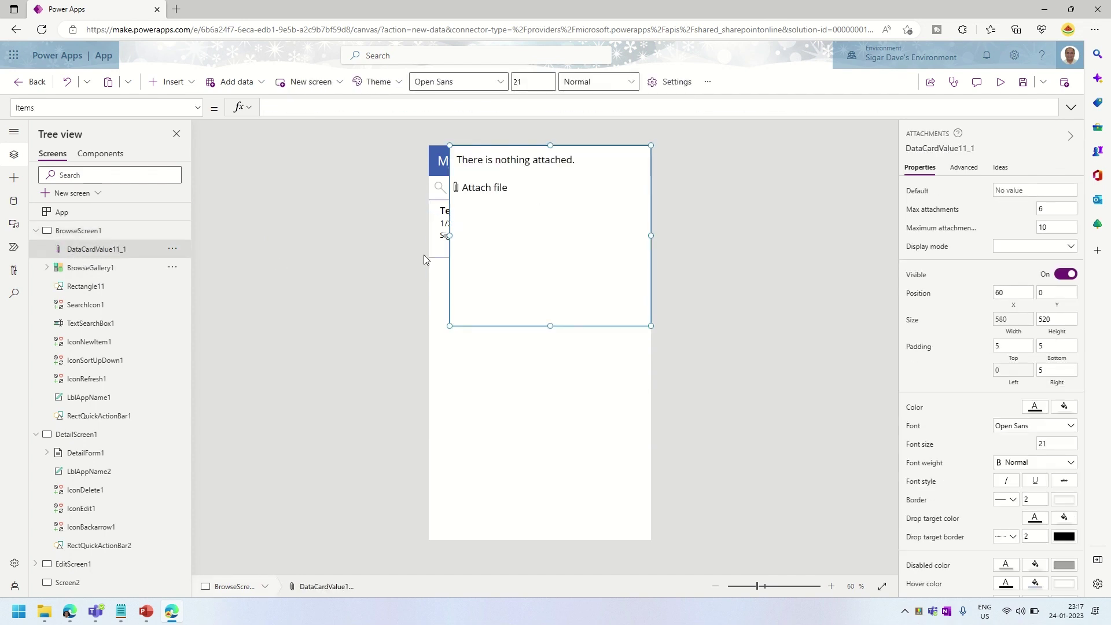
left_click_drag(505, 238, 485, 356)
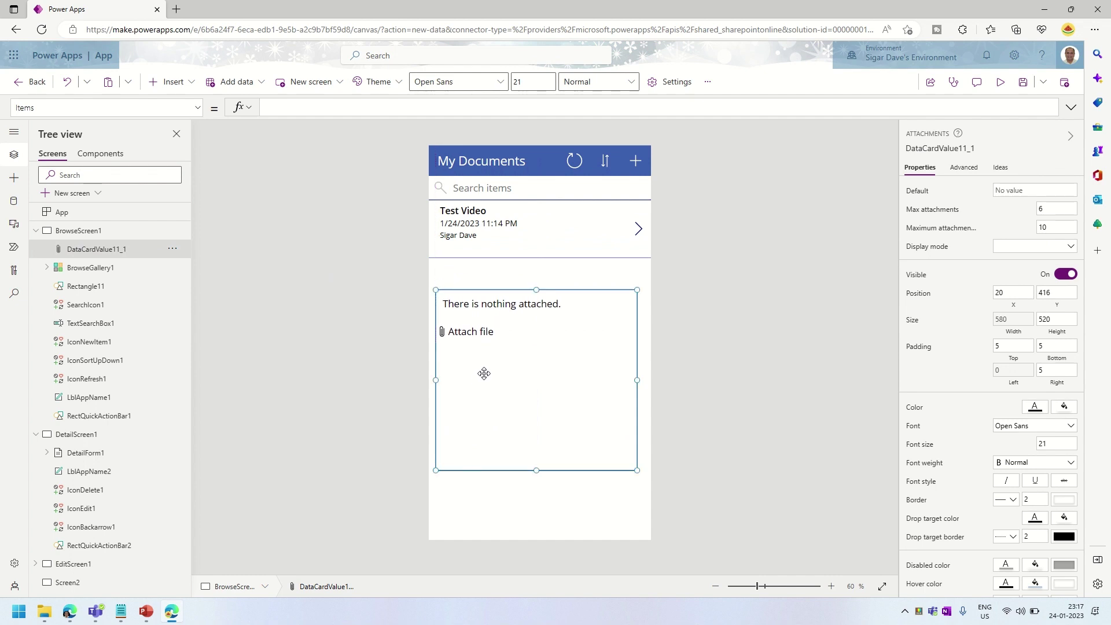
mouse_move(488, 409)
left_mouse_down()
mouse_move(484, 374)
mouse_move(495, 395)
left_mouse_up()
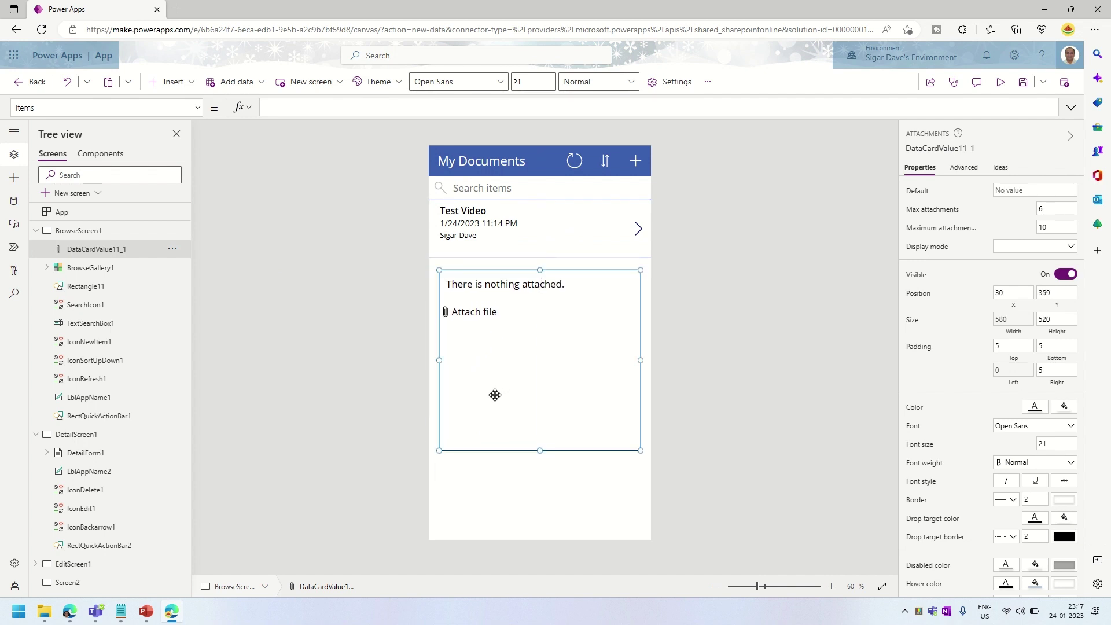
- Add a blank Screen3 and delete the attachments control from BrowseScreen1
left_click(72, 193)
left_click(88, 244)
left_click(92, 253)
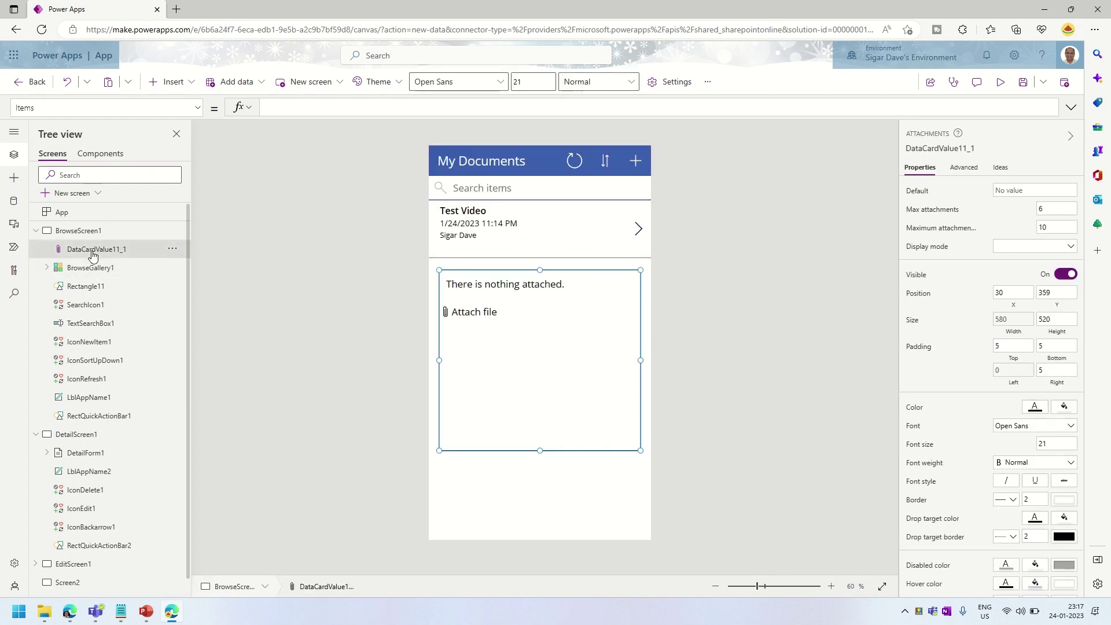
key("Delete")
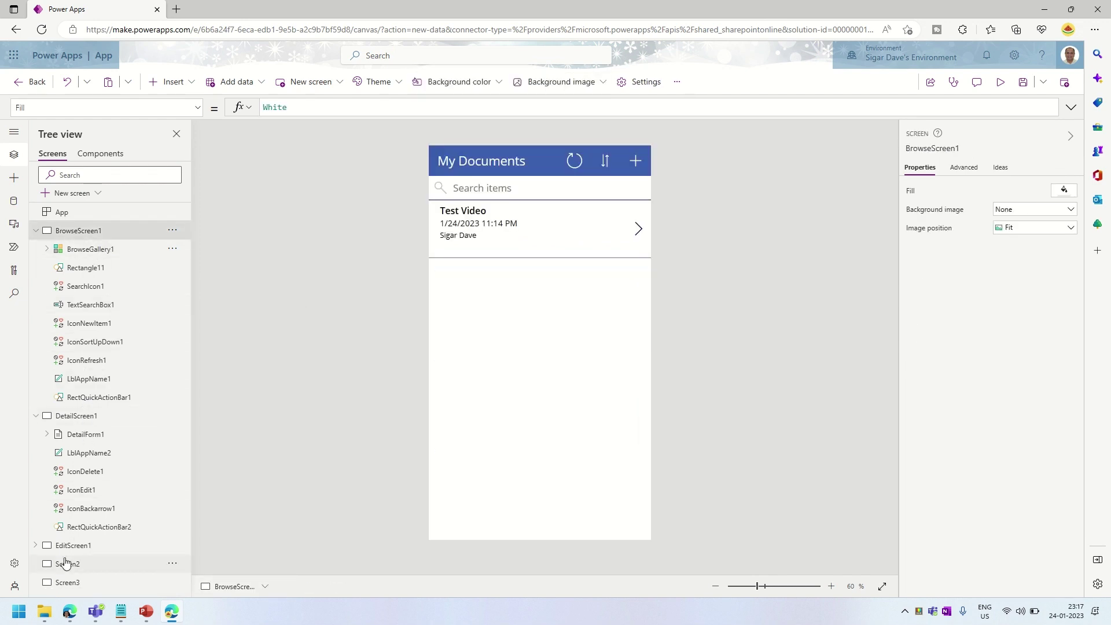
- Paste the attachments control at the top of Screen2 and delete the duplicate copy
left_click(67, 564)
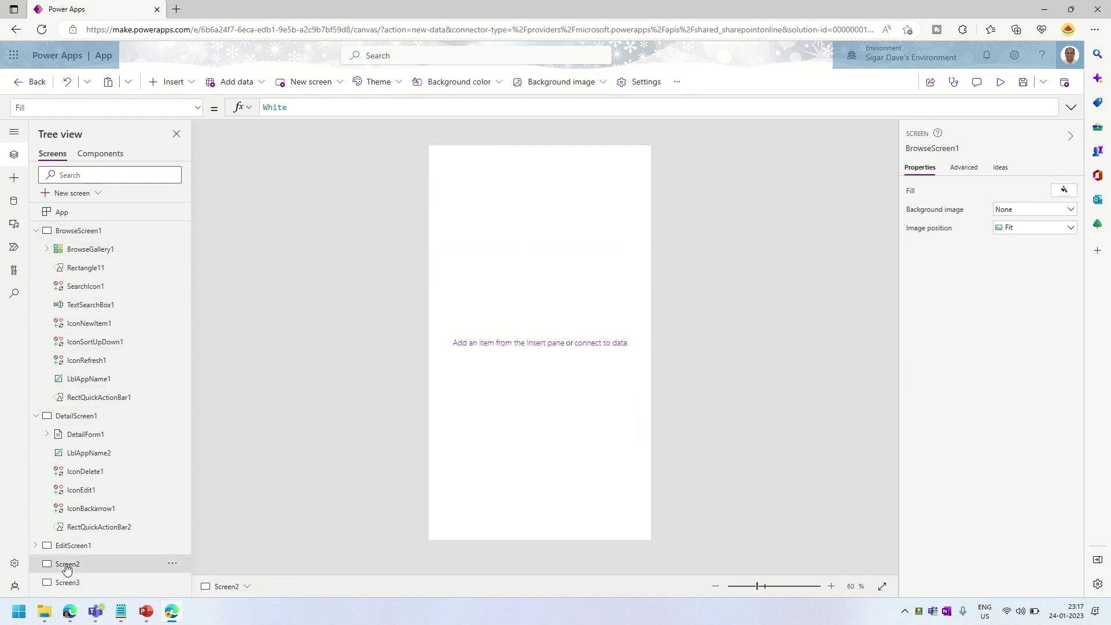
left_click(544, 343)
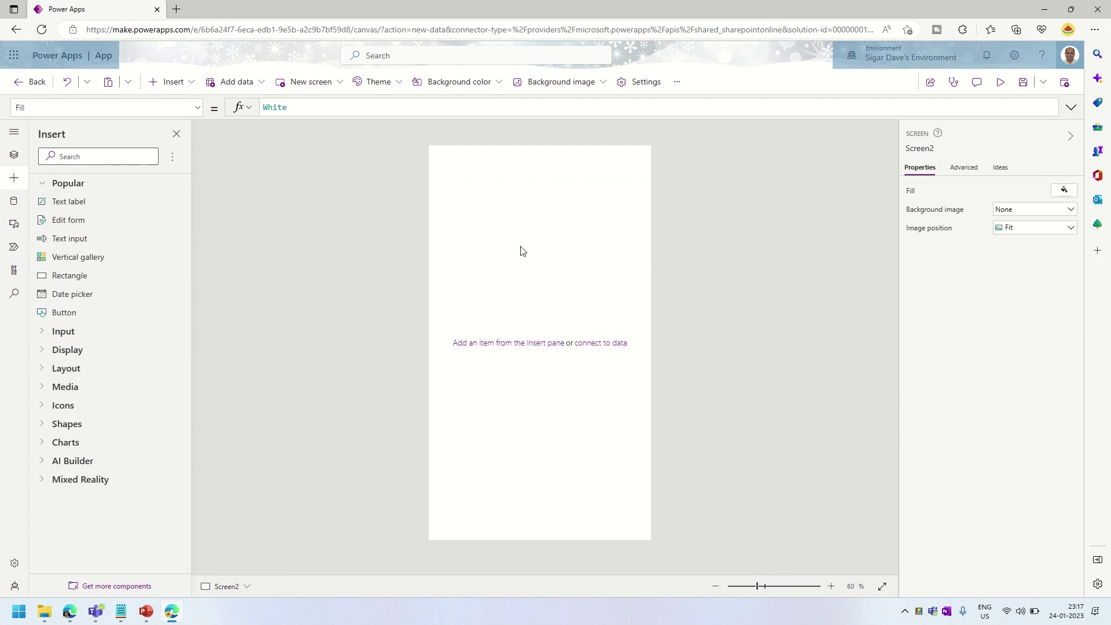
key("ctrl+v")
left_click_drag(493, 327, 482, 210)
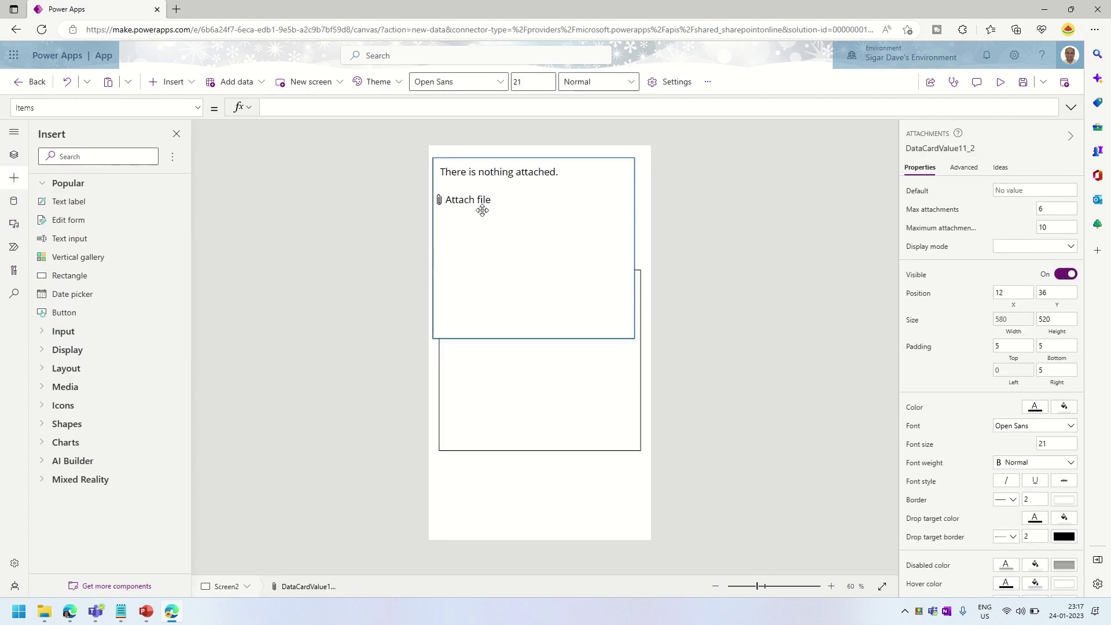
left_click(492, 384)
key("Delete")
left_click(495, 288)
left_click(498, 389)
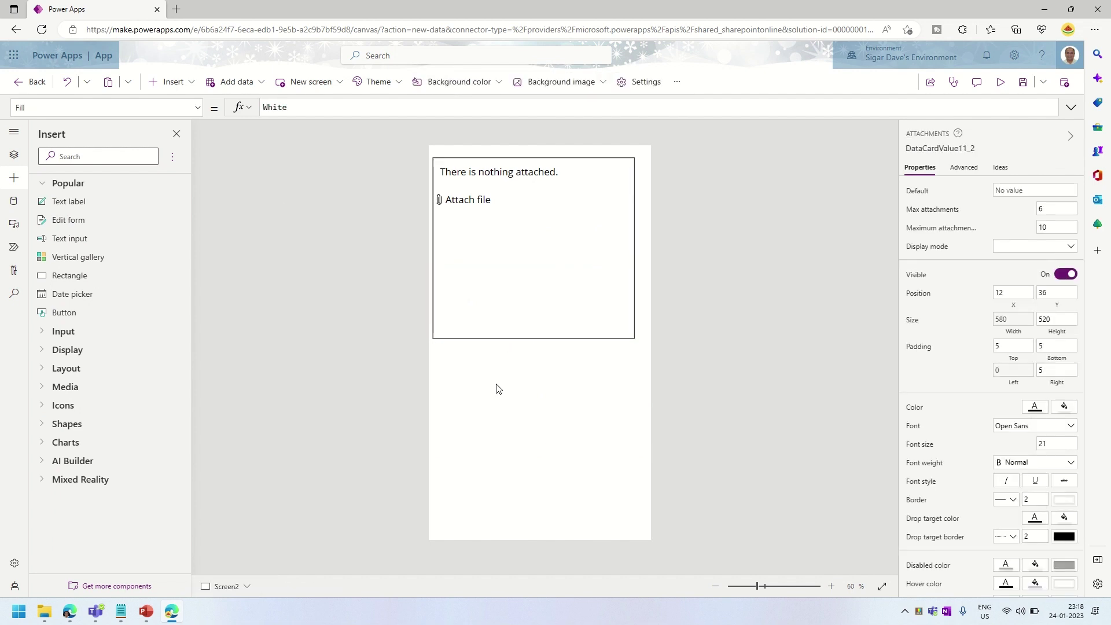
- Insert a button below it labelled 'Upload Files' and select its OnSelect value
left_click(146, 84)
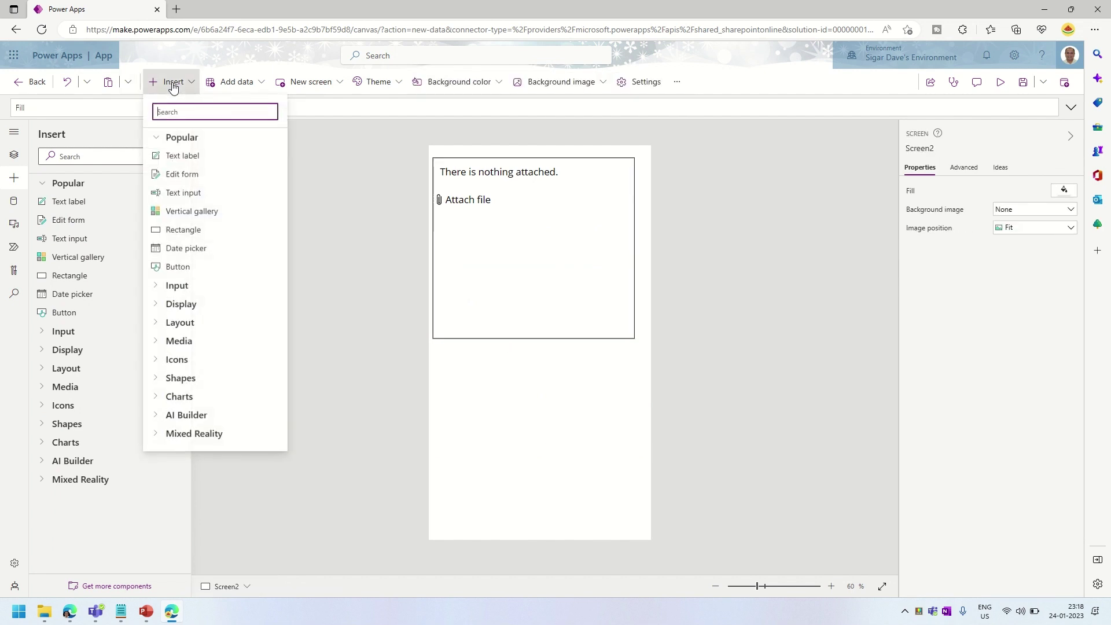
left_click(186, 275)
left_click_drag(475, 172, 518, 391)
double_click(528, 392)
type("Upload Files")
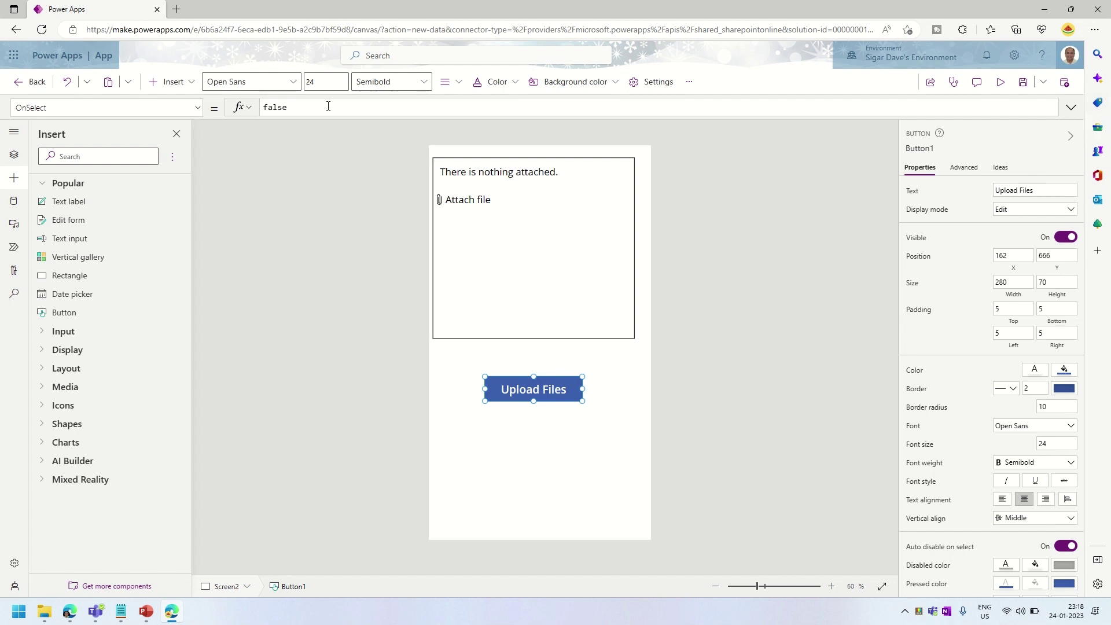
double_click(297, 110)
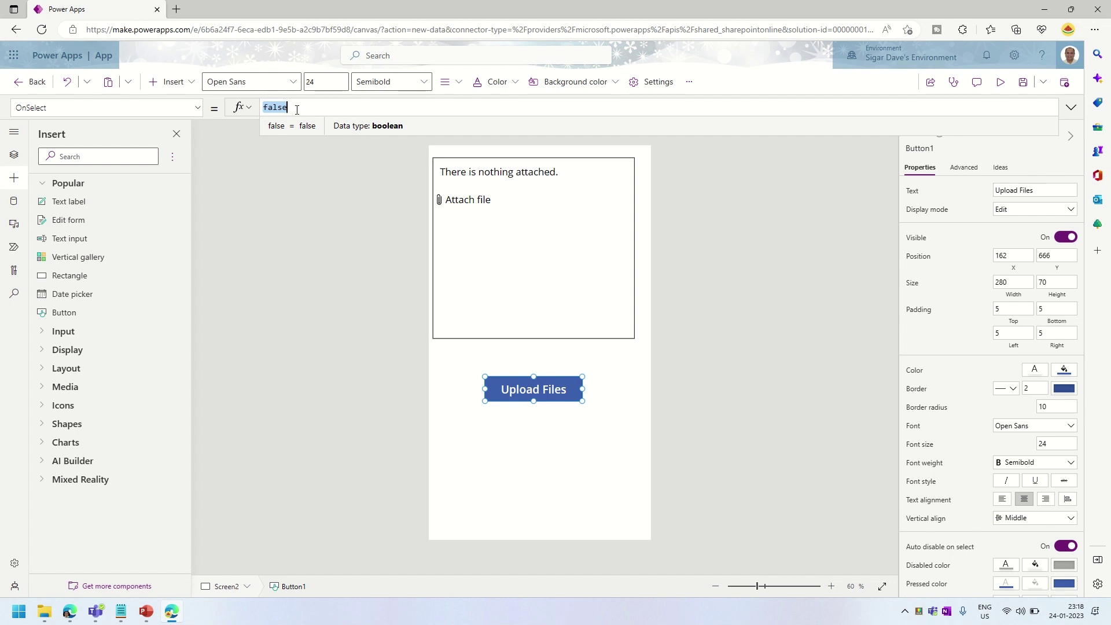
- Search Bing for 'office 365 groups connector' and open the Microsoft Learn connector reference
left_click(176, 10)
type("Office")
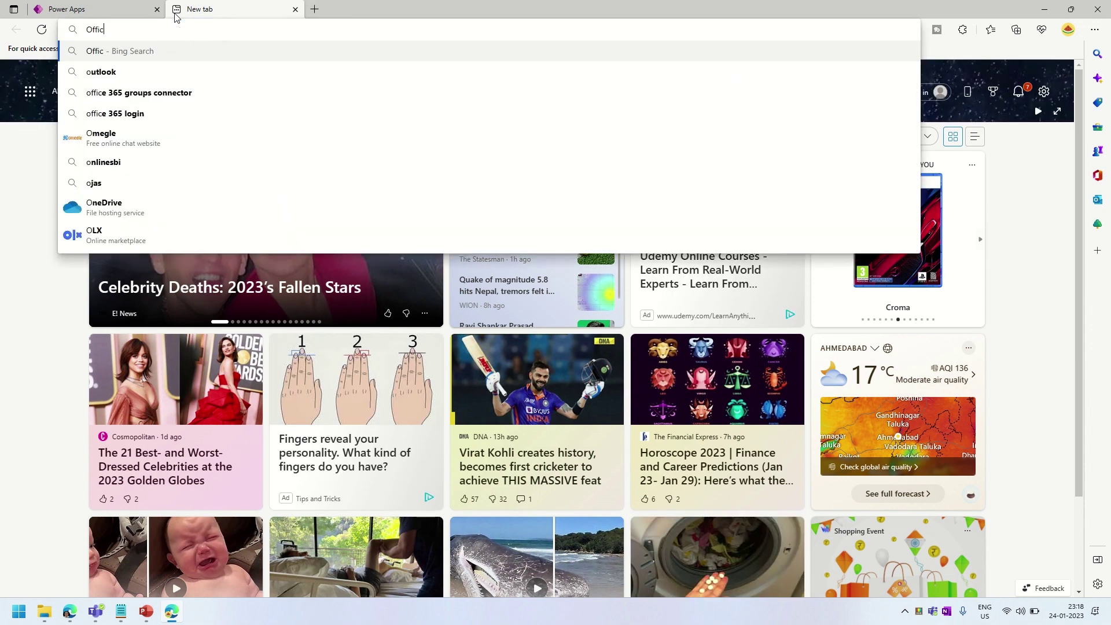
type("65 Groups")
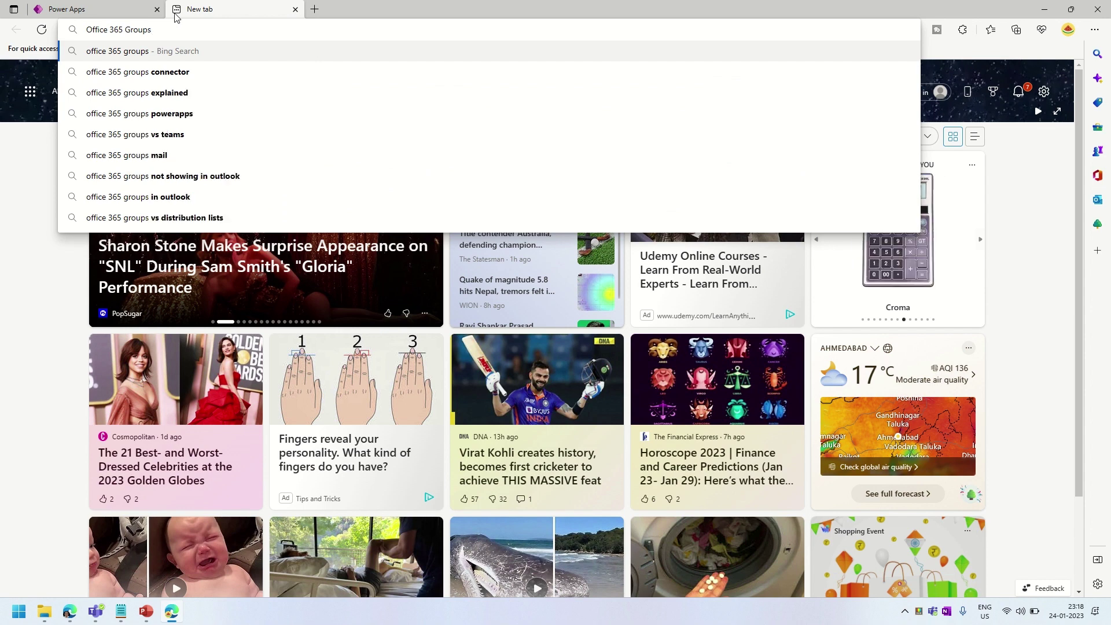
key("Down")
key("Return")
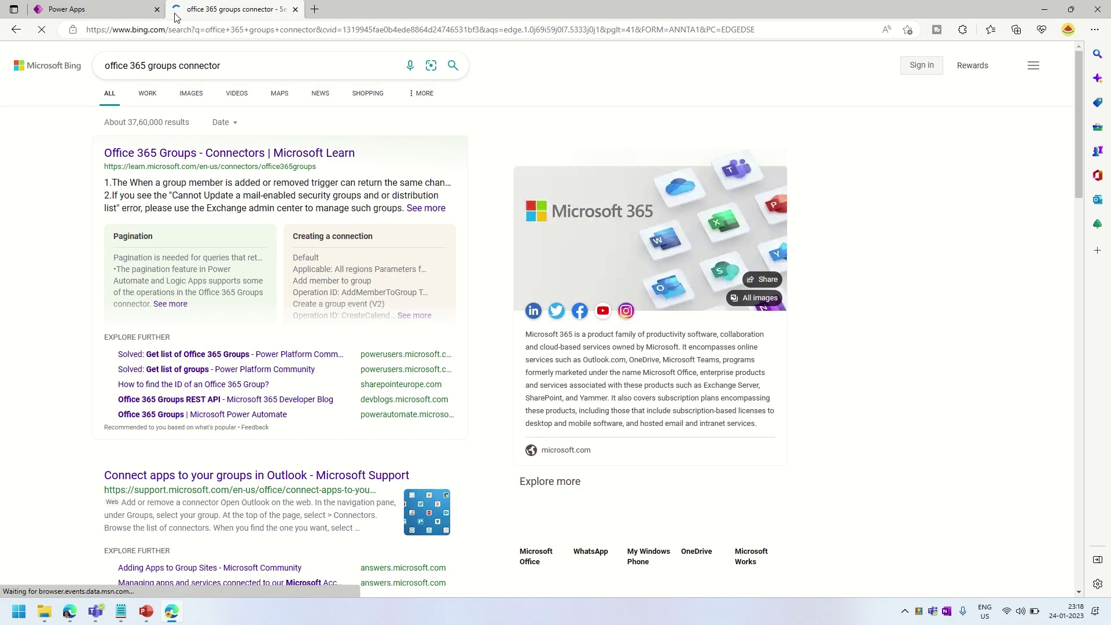
left_click(214, 163)
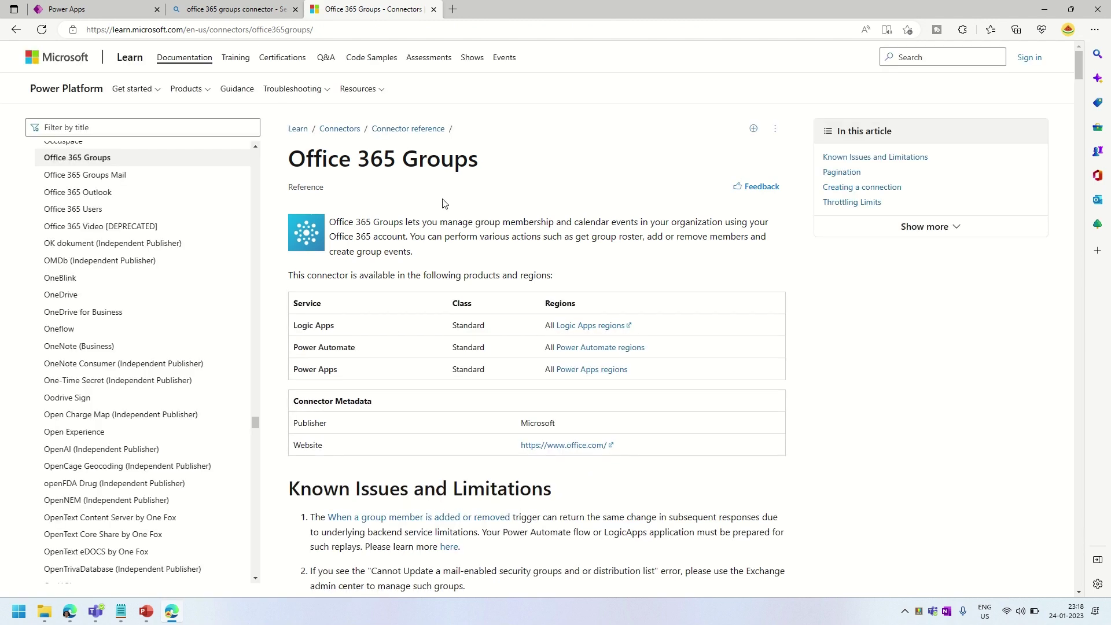
- Read down the Office 365 Groups connector page to the Send an HTTP request section
left_click_drag(288, 169, 526, 167)
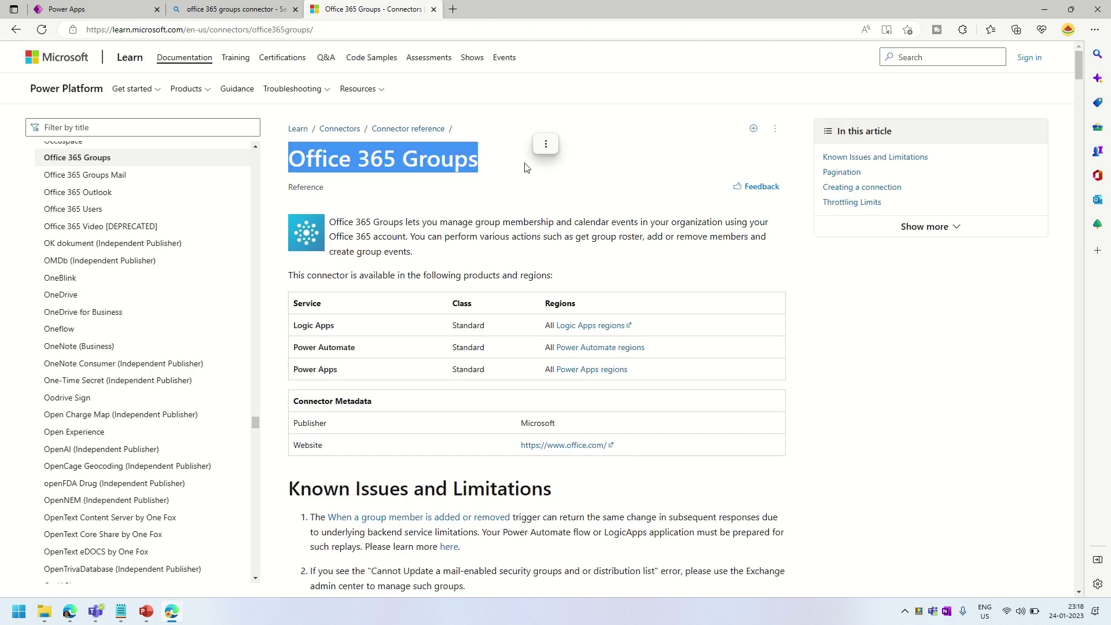
scroll(526, 167, "down", 2)
scroll(526, 167, "down", 2)
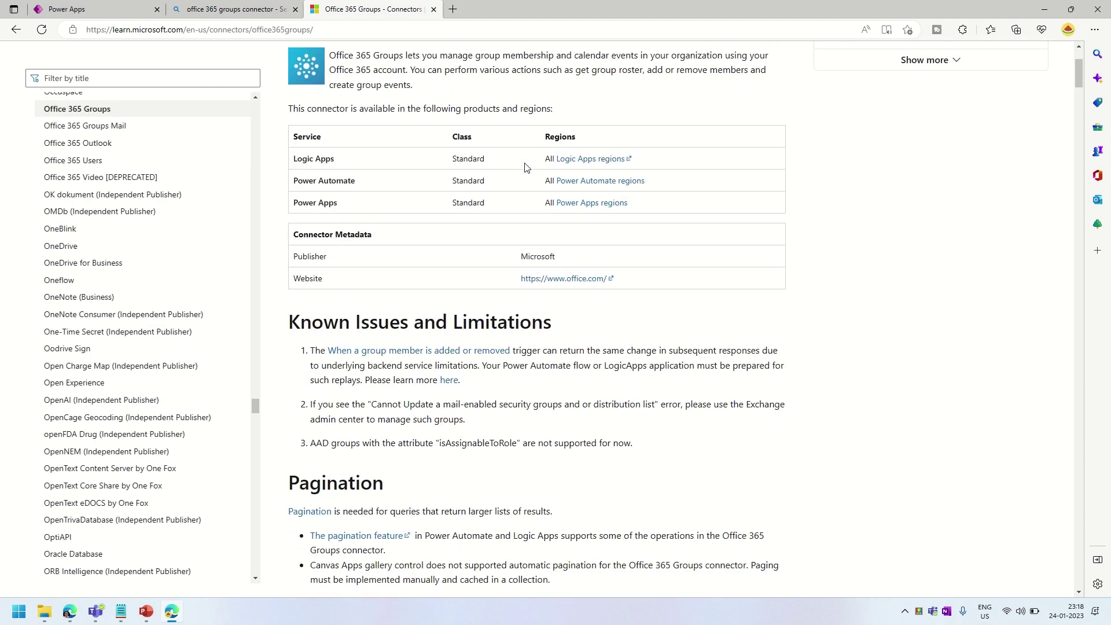
scroll(526, 168, "down", 2)
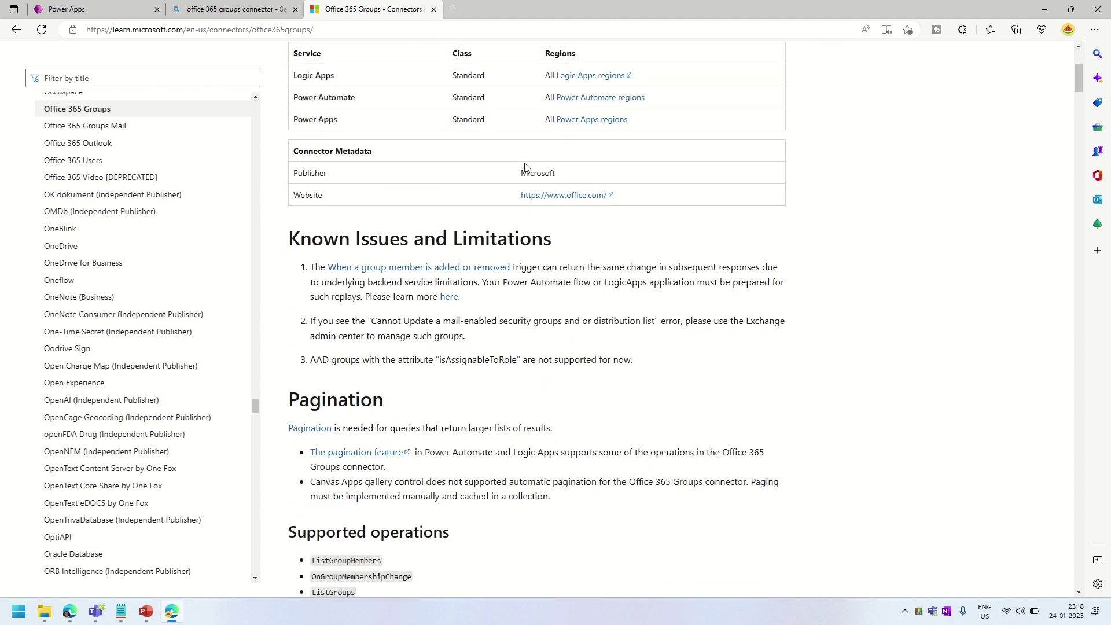
scroll(526, 167, "down", 12)
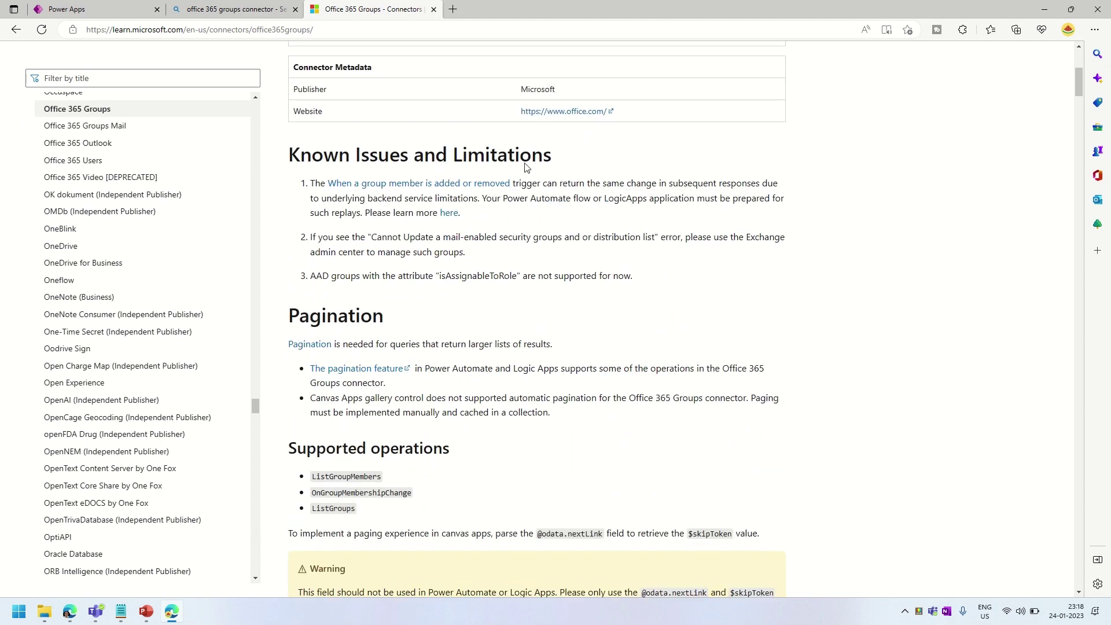
scroll(525, 163, "down", 15)
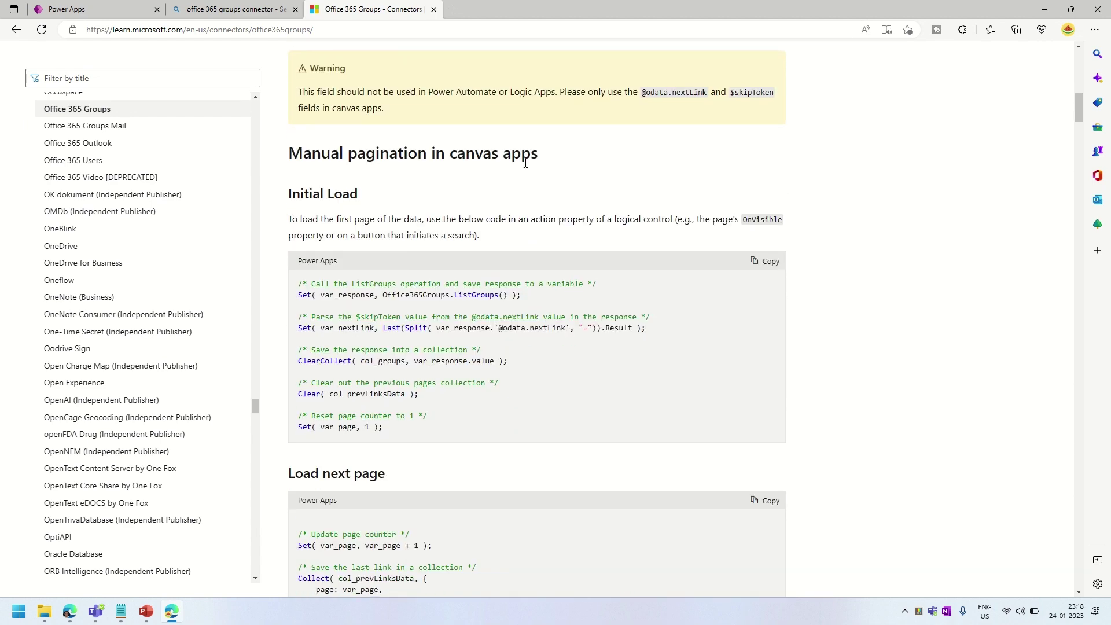
scroll(525, 165, "down", 18)
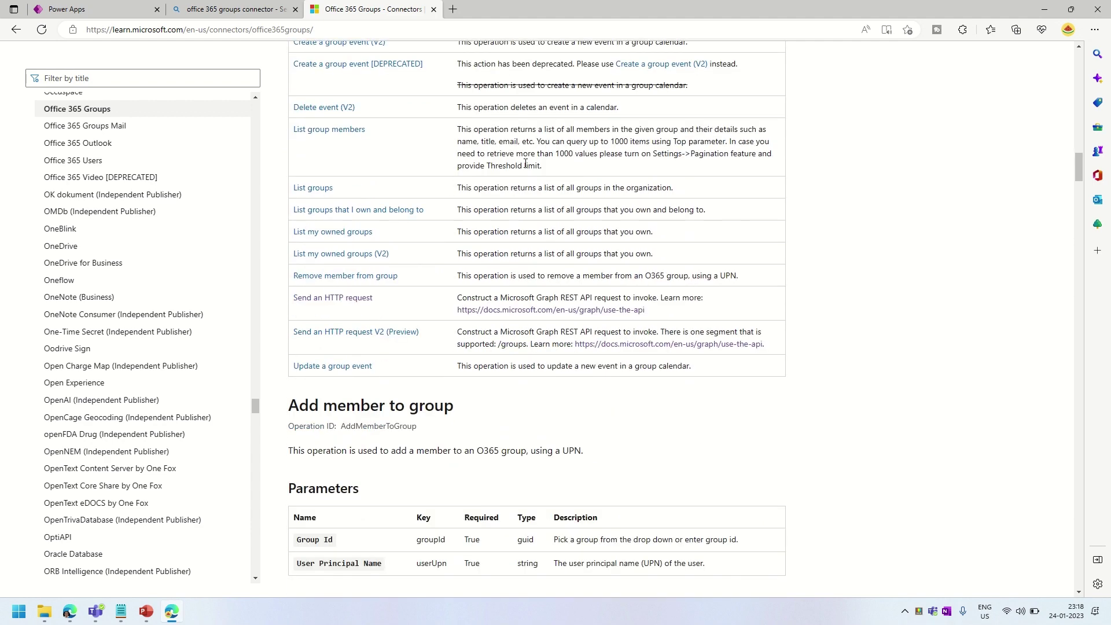
left_click(362, 299)
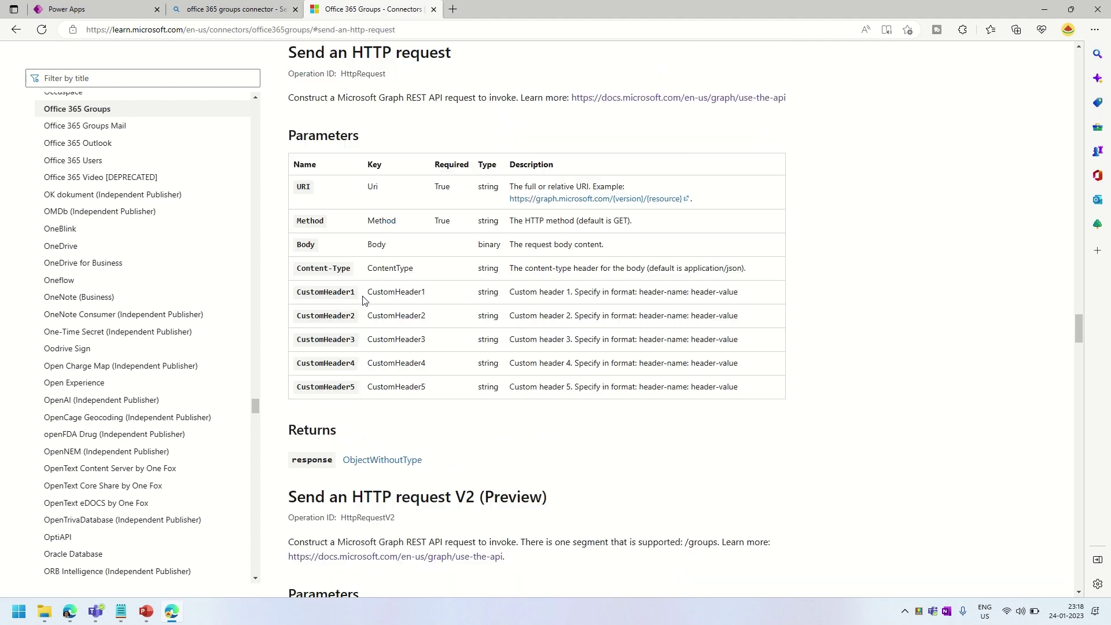
scroll(516, 242, "up", 3)
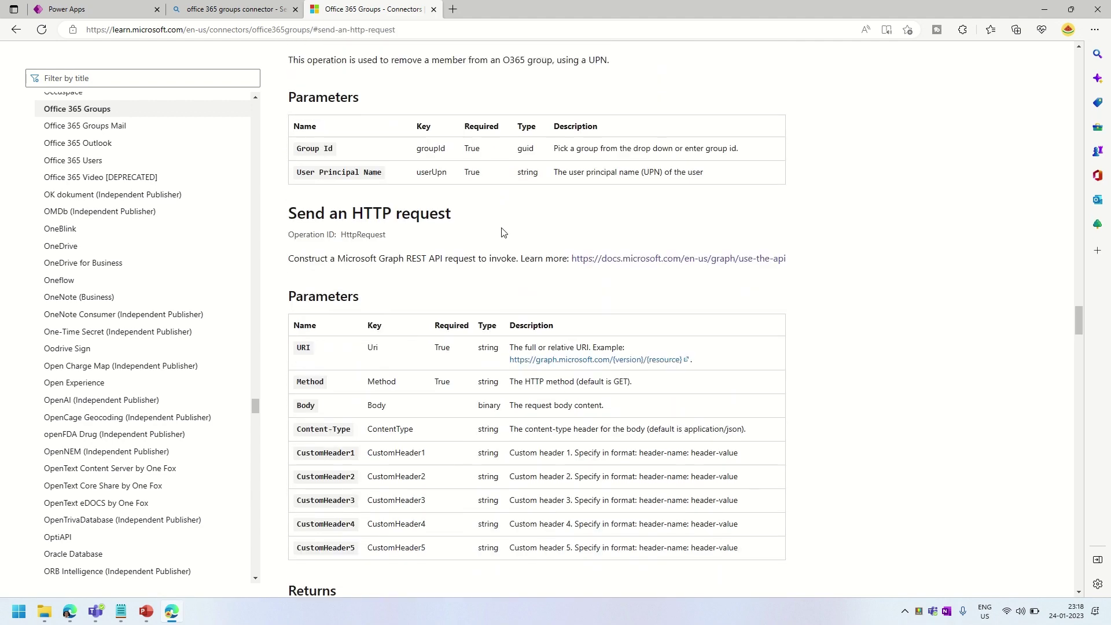
- Highlight the HTTP request description, then start a new-tab search for 'Graph Explorer'
left_click_drag(290, 267, 518, 267)
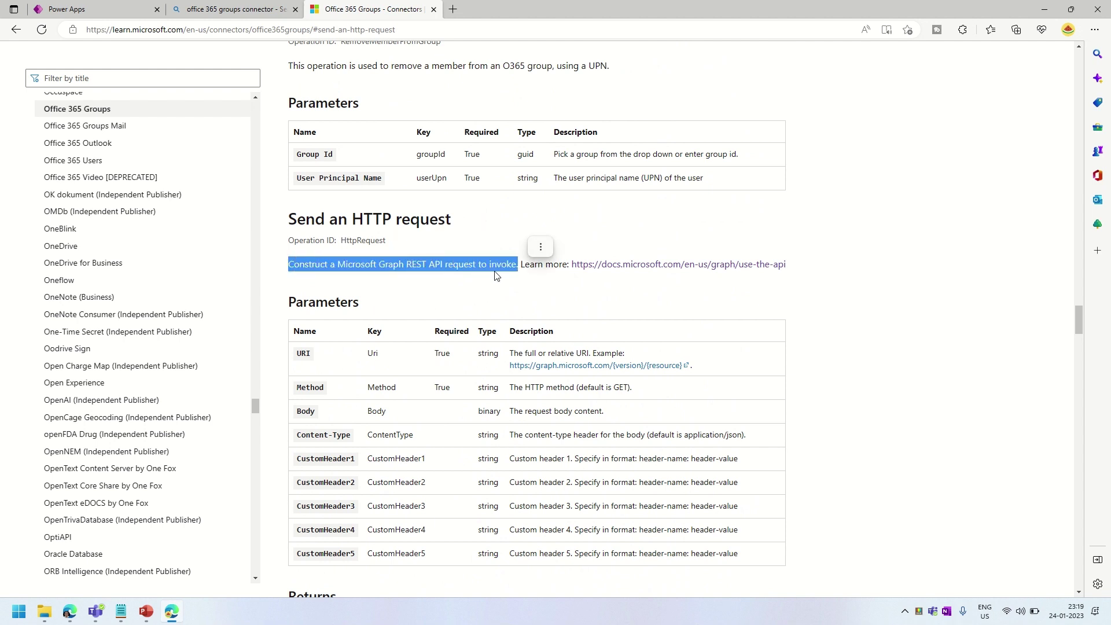
left_click(592, 288)
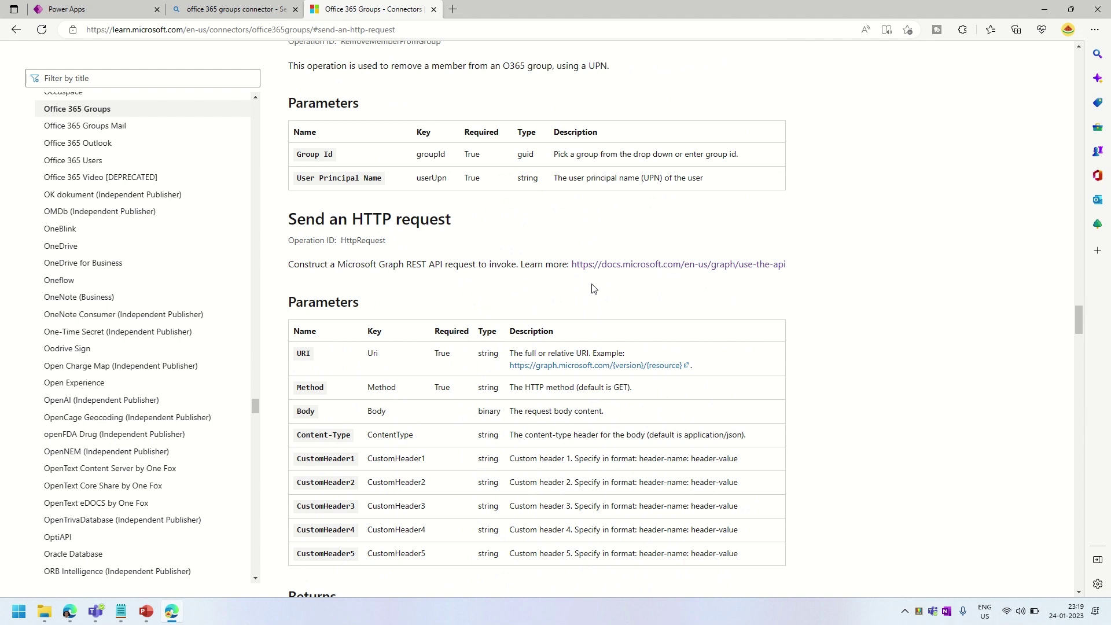
left_click(452, 11)
type("Graph Explorer")
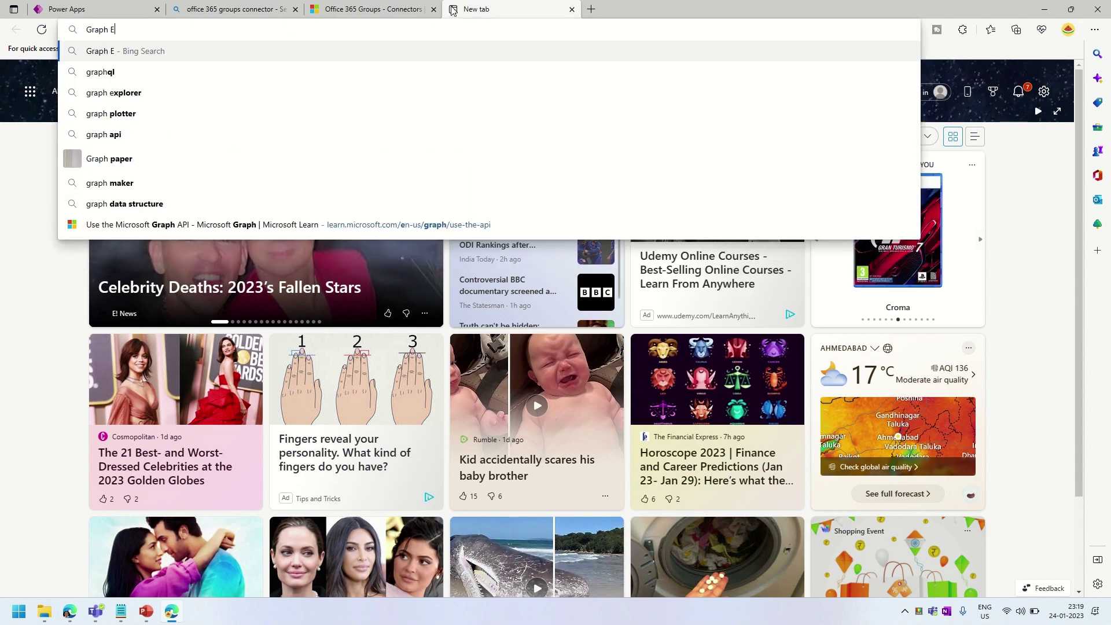